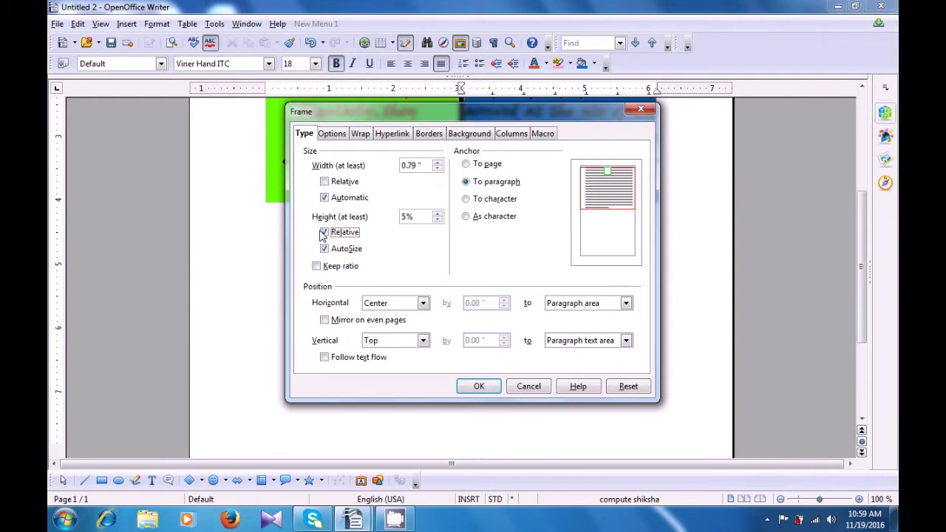
Turn off relative height for the frame and set its horizontal and vertical positions to Center
click(324, 234)
click(423, 303)
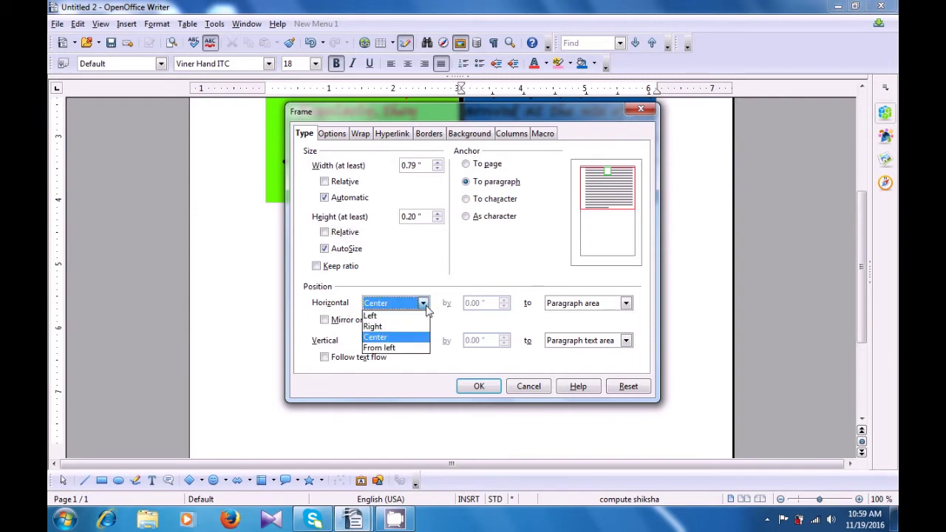
click(397, 338)
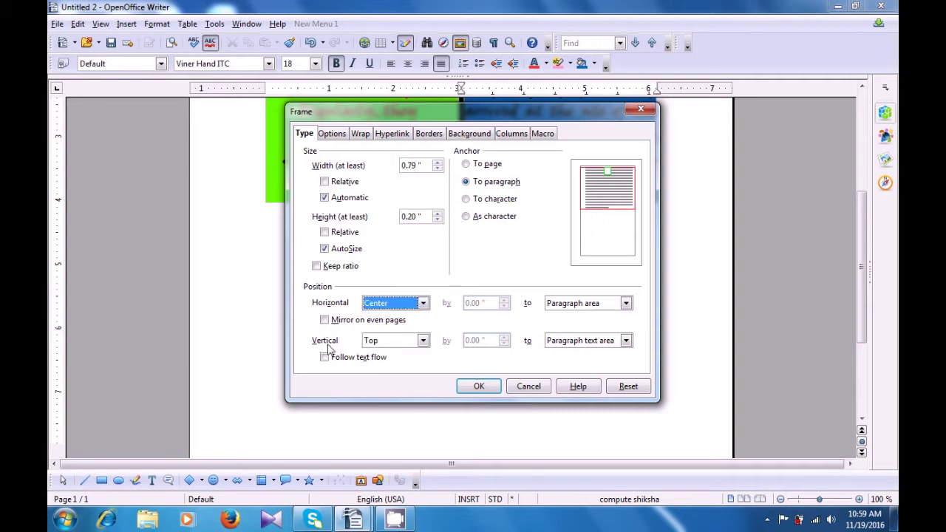
click(422, 340)
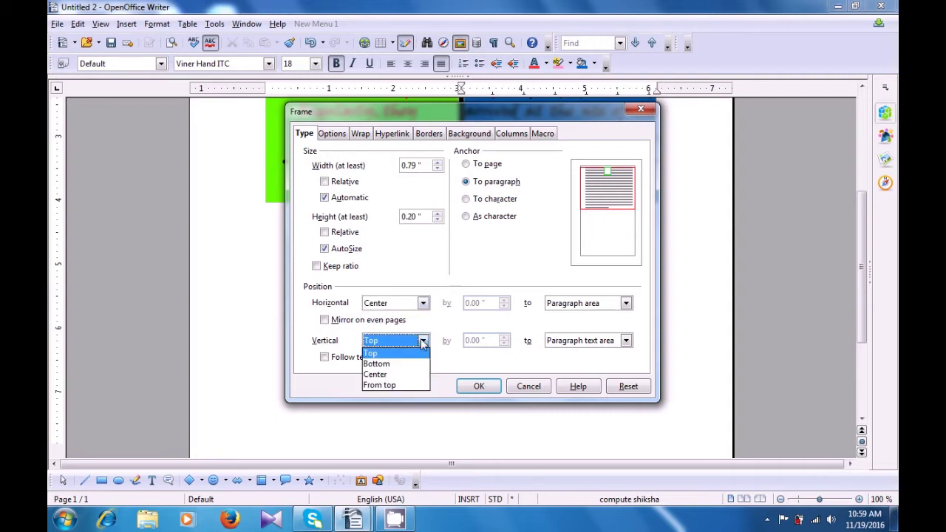
click(391, 376)
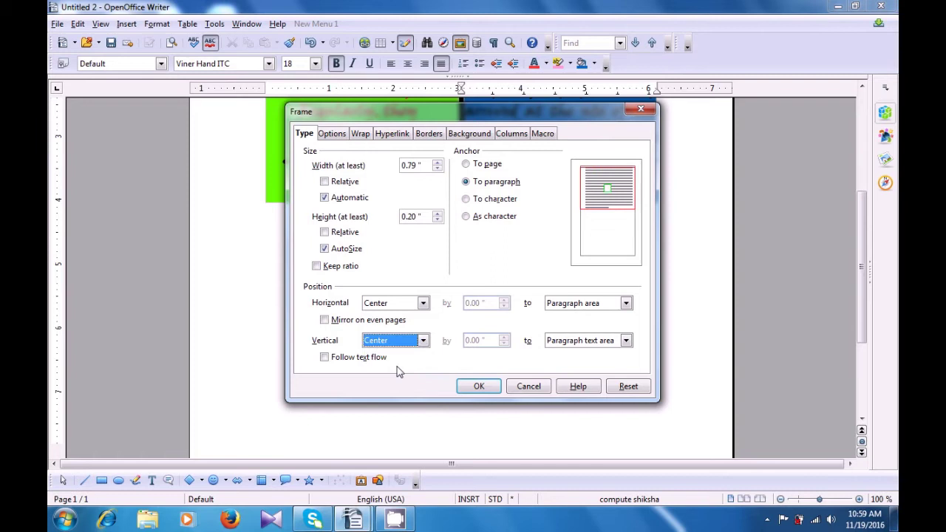
Set the frame's horizontal position relative to the Paragraph area, checking the other available reference areas
click(626, 303)
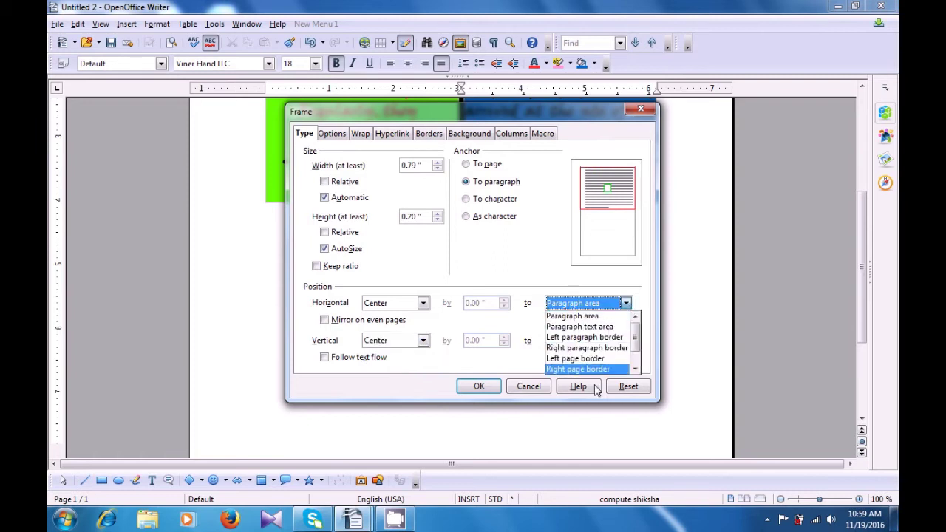
click(594, 316)
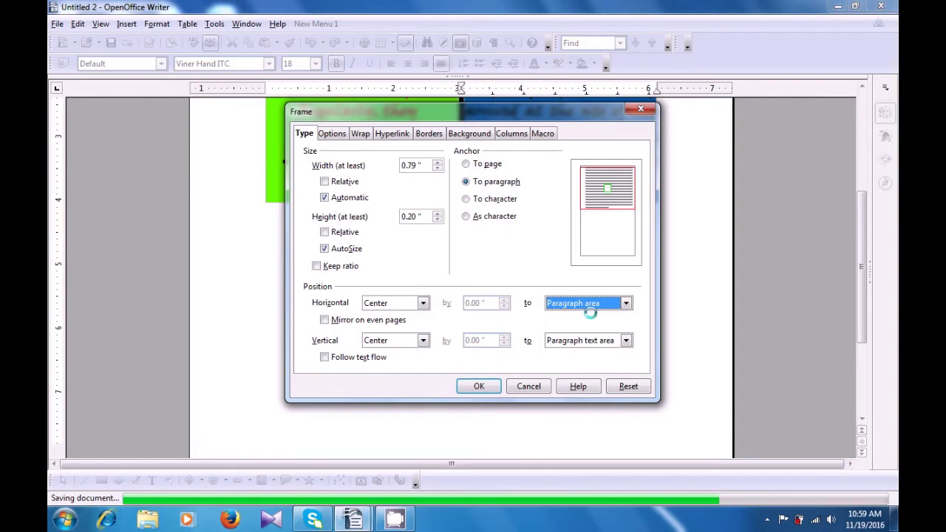
click(626, 304)
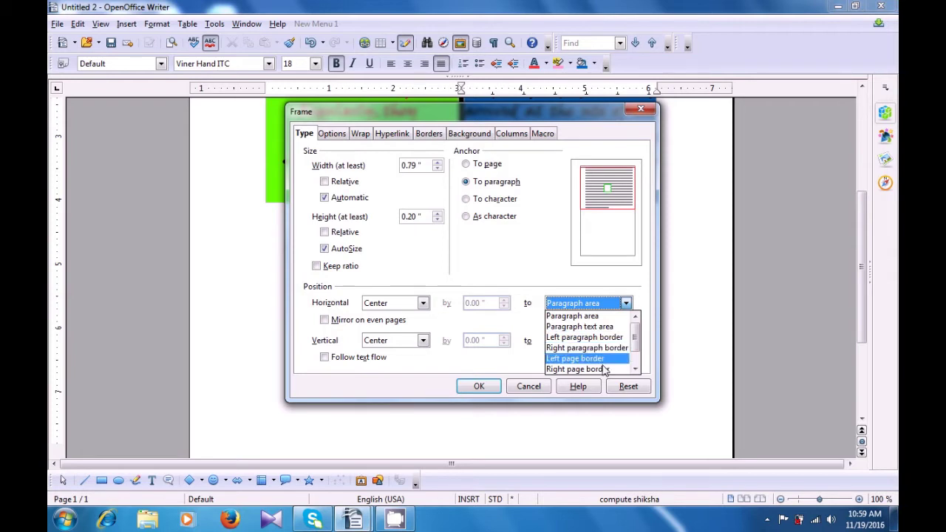
scroll(605, 370, down, 2)
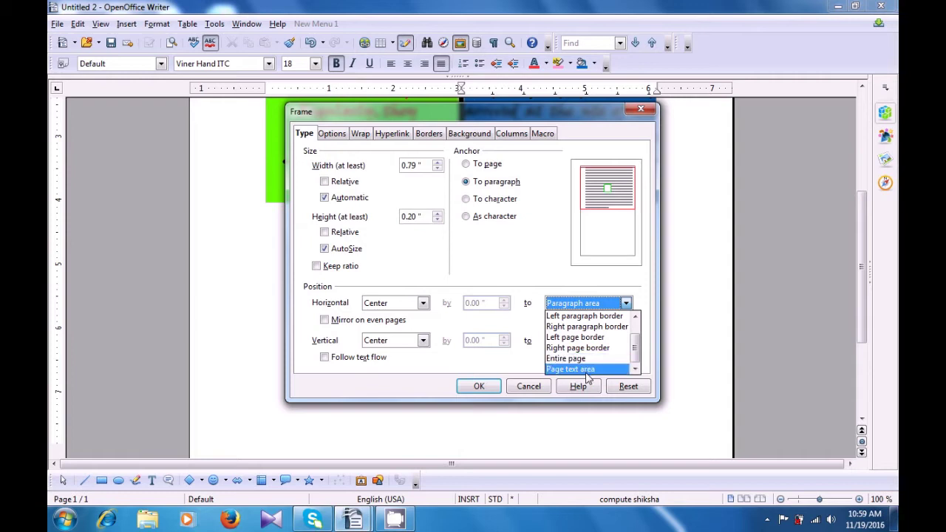
click(529, 368)
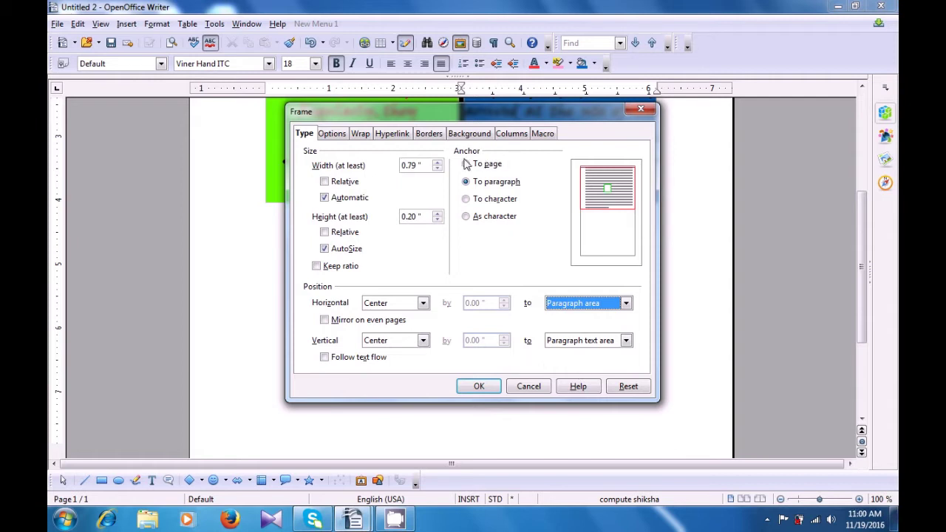
click(333, 134)
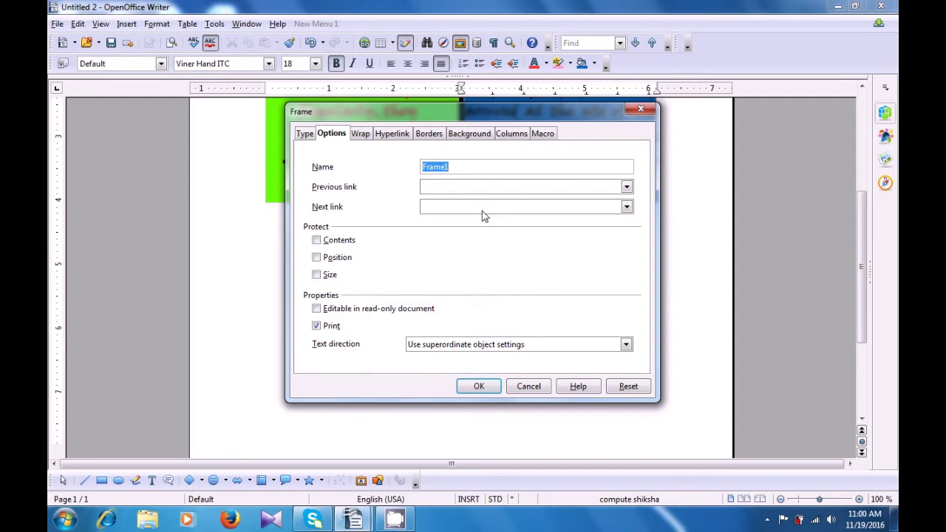
click(361, 134)
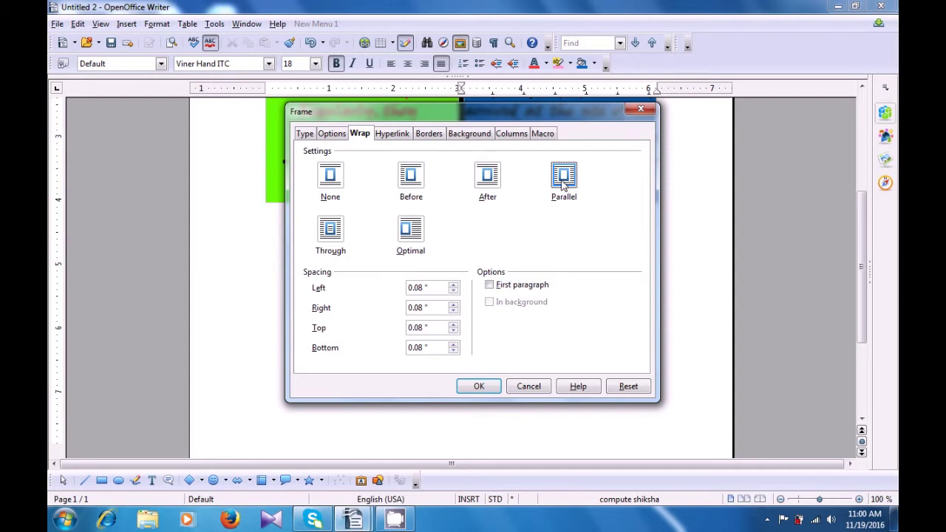
click(401, 135)
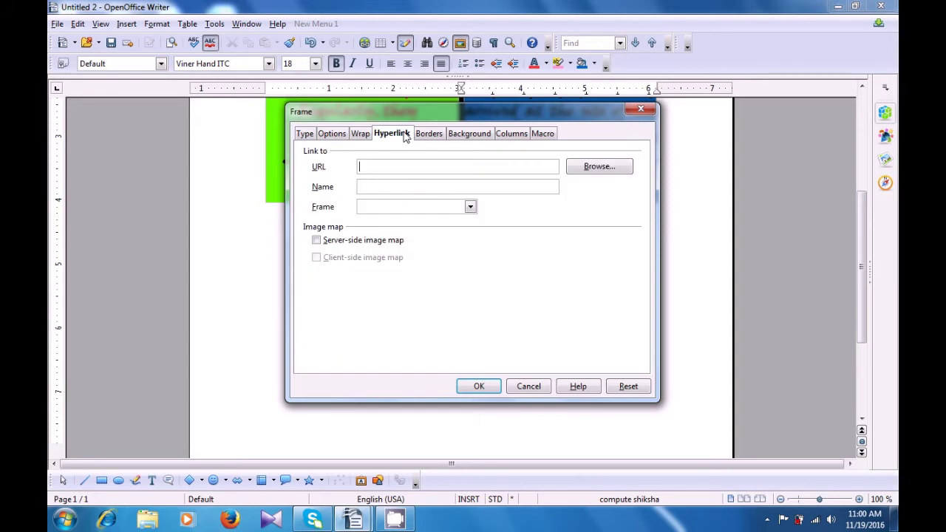
click(405, 165)
text(www.computershikha)
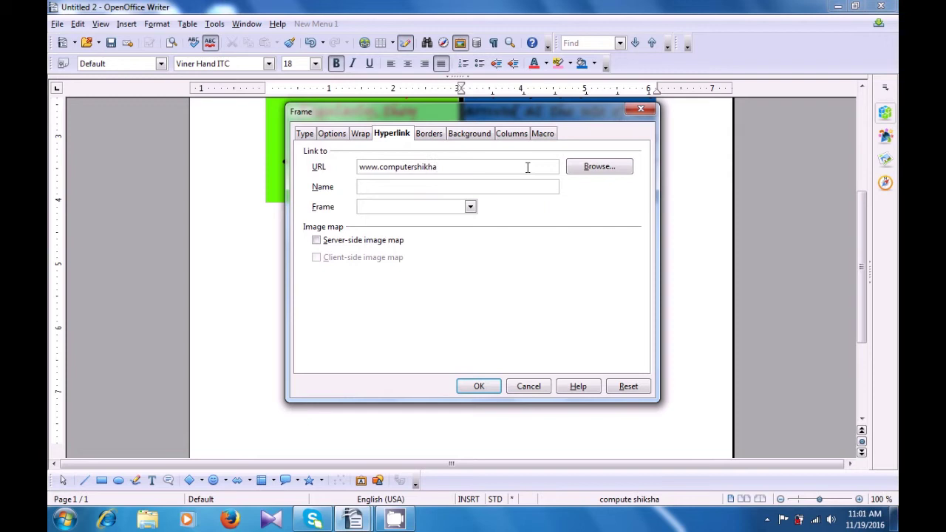
text(org)
key(BackSpace)
key(BackSpace)
key(BackSpace)
text(.org)
click(449, 185)
text(CS)
Add a border on all four sides of the frame with a 1.00 pt line
click(431, 136)
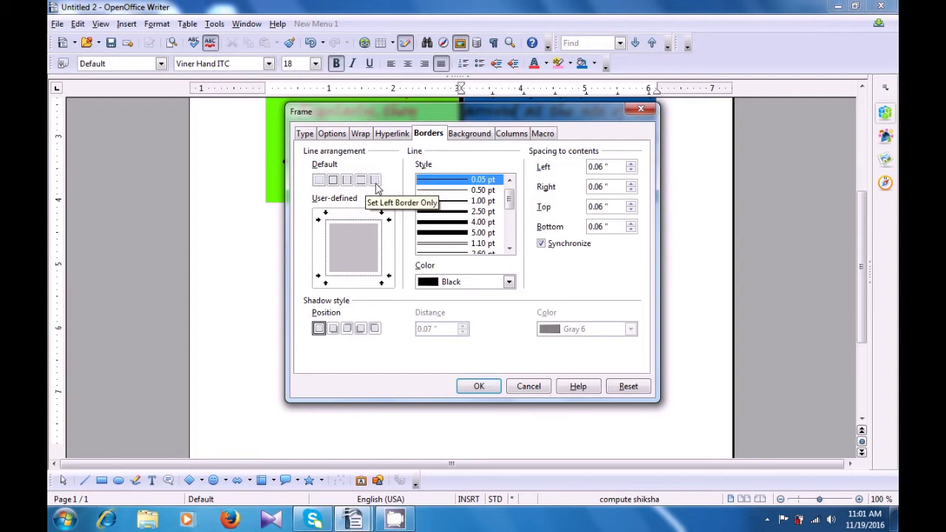
click(333, 182)
drag(509, 198, 509, 233)
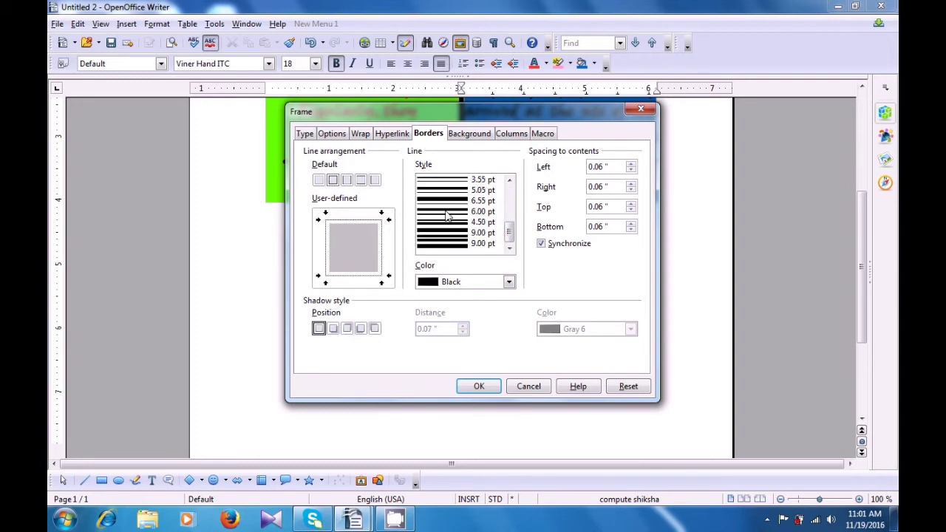
scroll(447, 214, up, 6)
scroll(454, 213, down, 1)
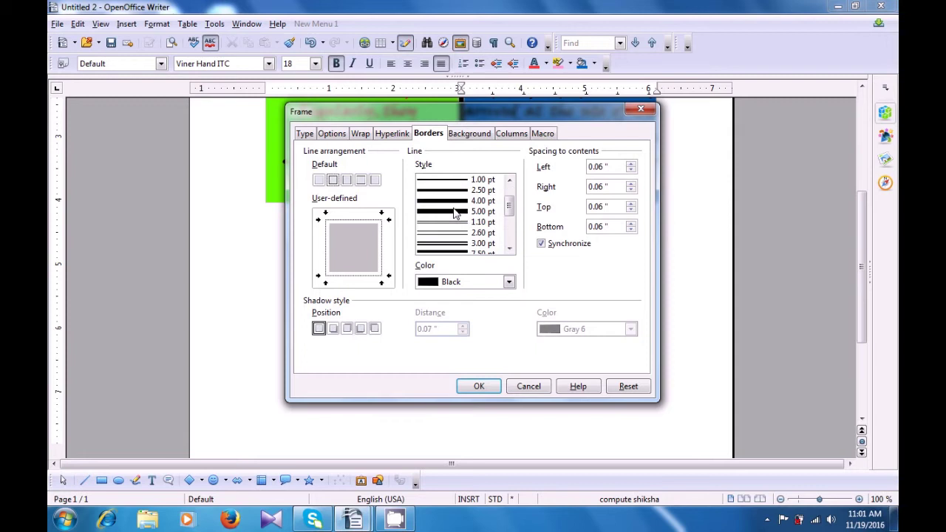
click(450, 184)
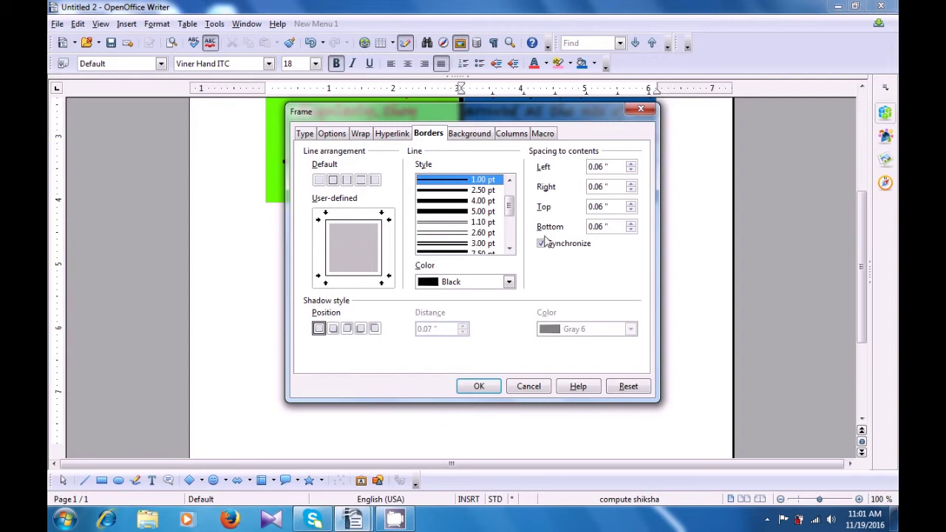
Try cyan as the frame's border line color and switch it back to black
click(510, 282)
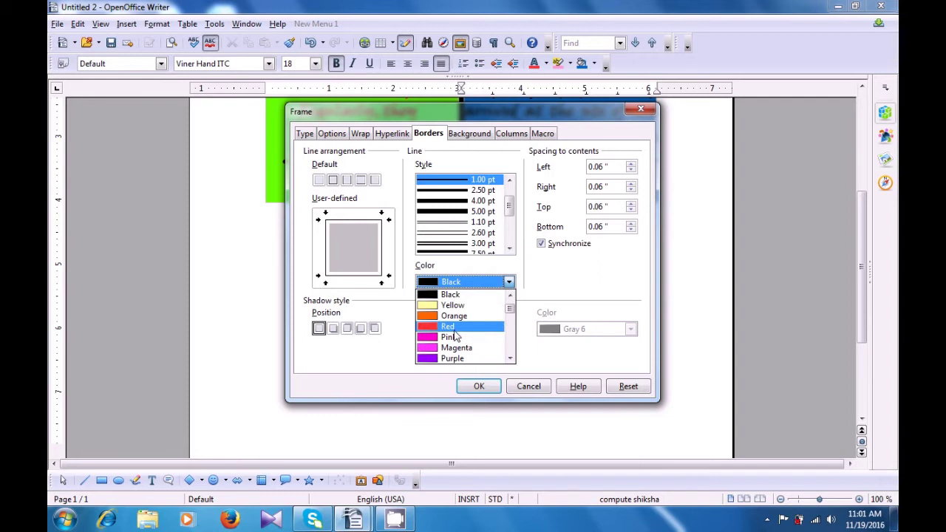
scroll(450, 339, down, 2)
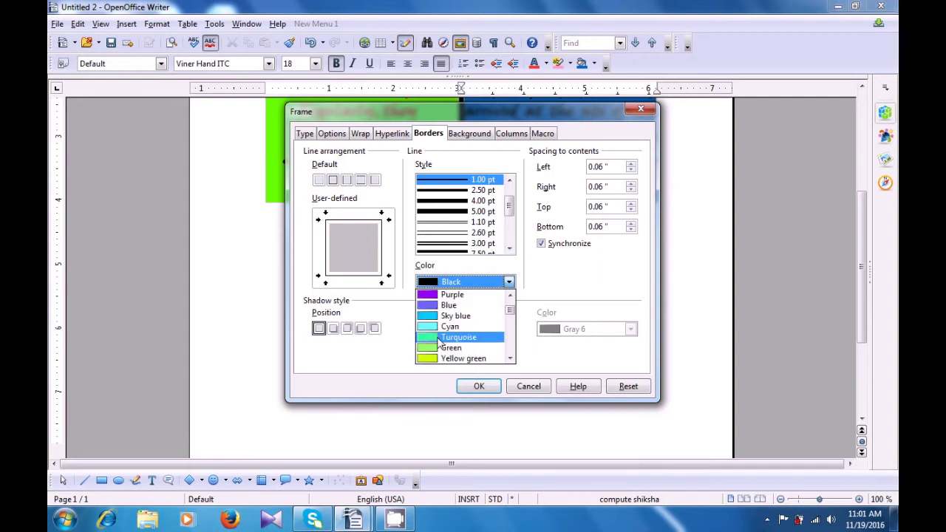
click(444, 326)
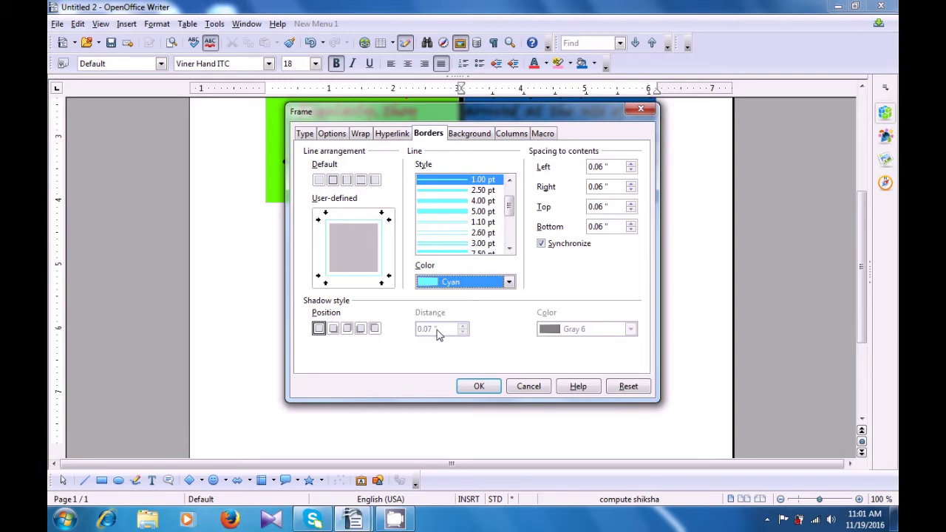
click(507, 284)
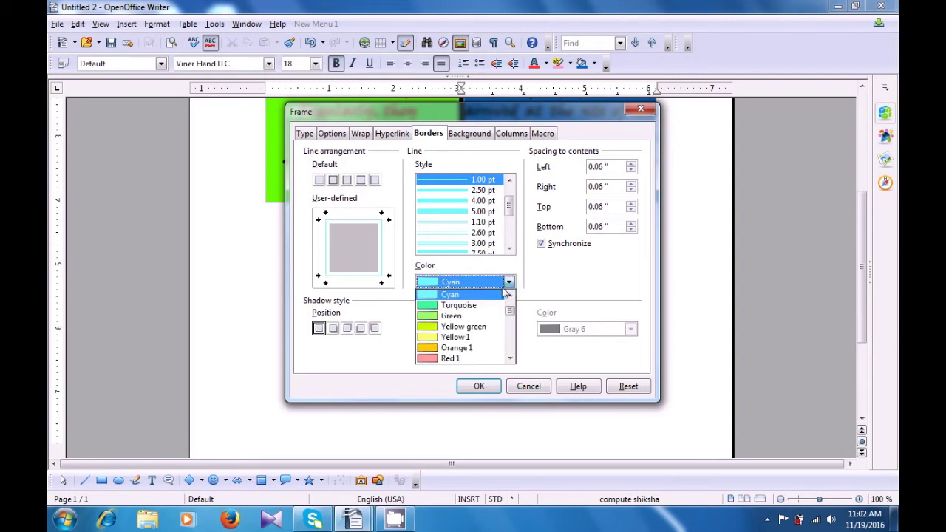
scroll(464, 337, up, 4)
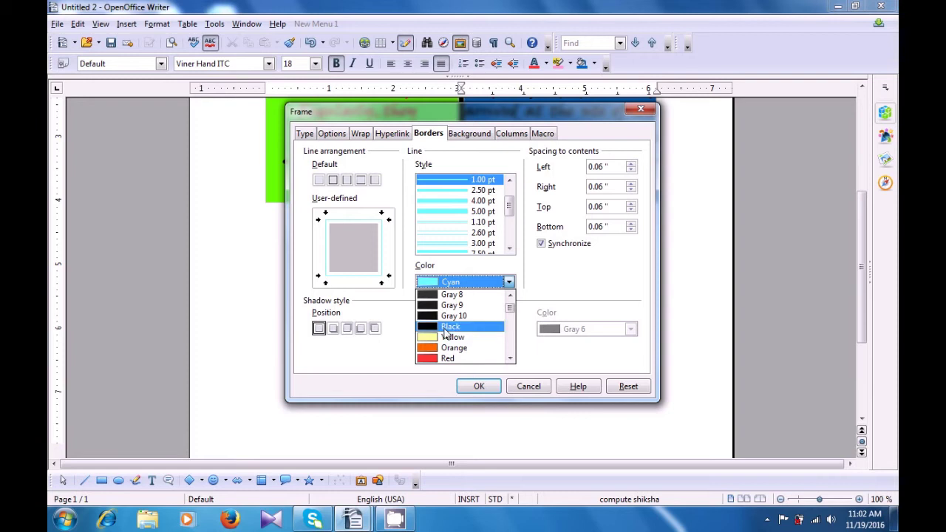
click(452, 326)
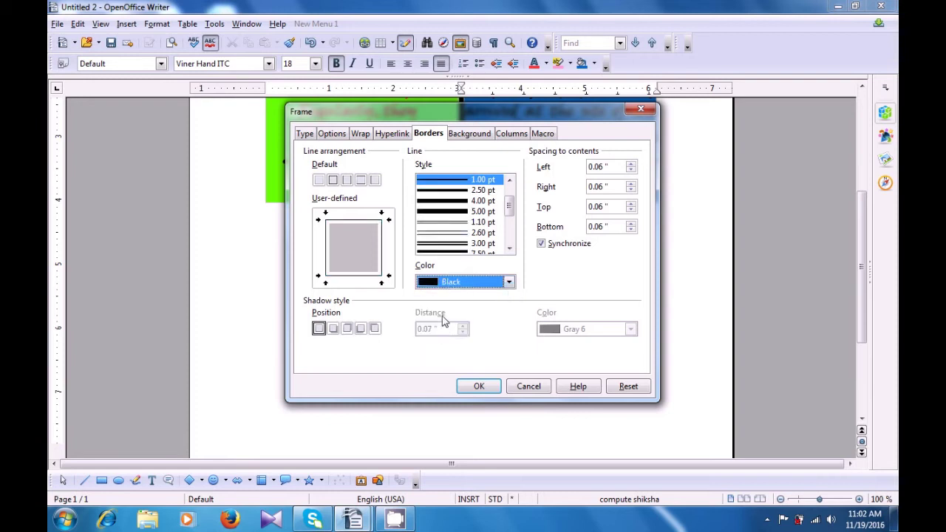
Fill the frame's background with the color Blue 4 and apply all the frame settings
click(474, 140)
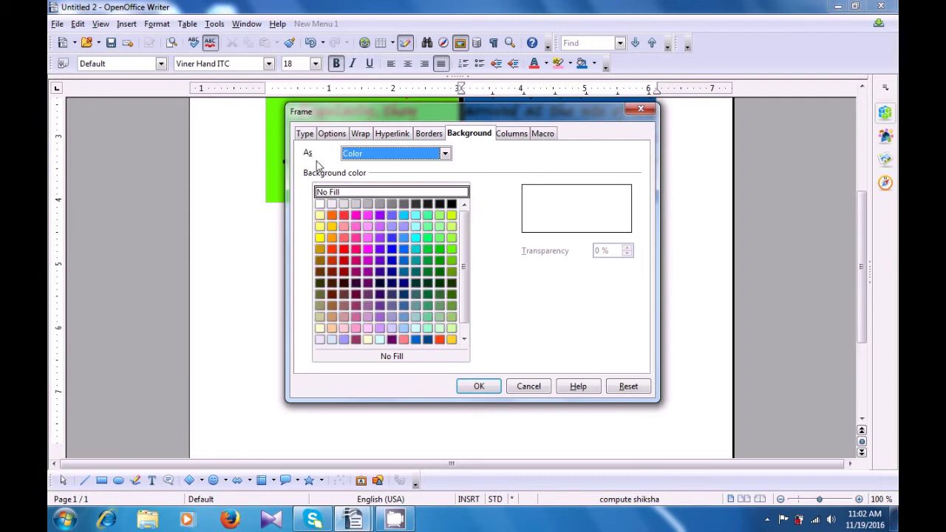
click(444, 154)
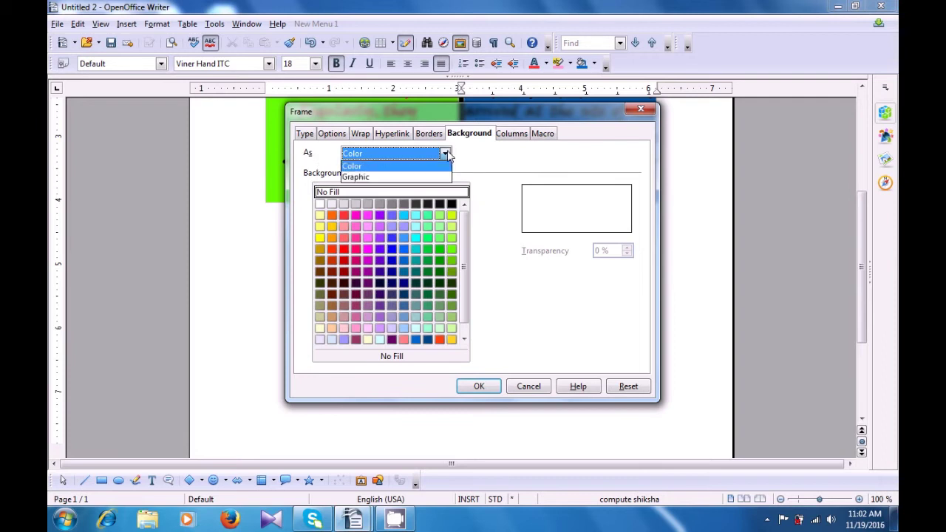
click(385, 167)
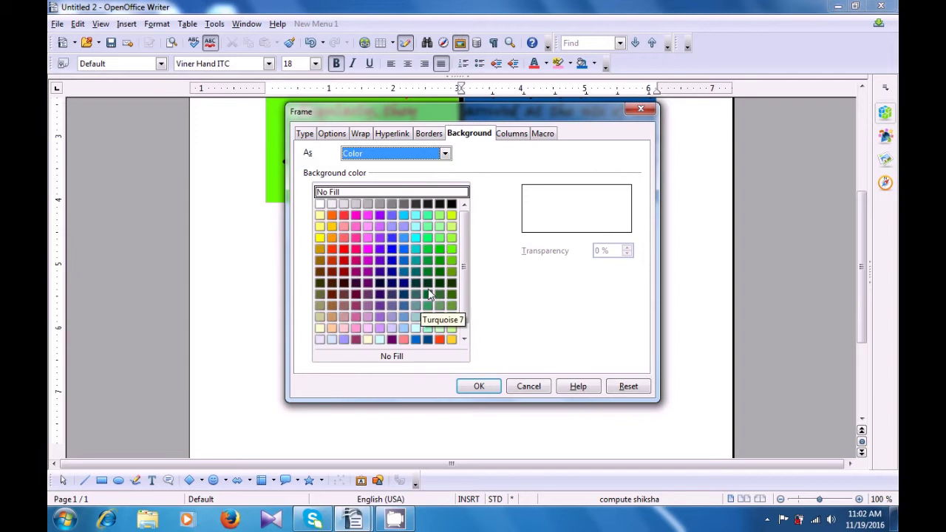
click(391, 260)
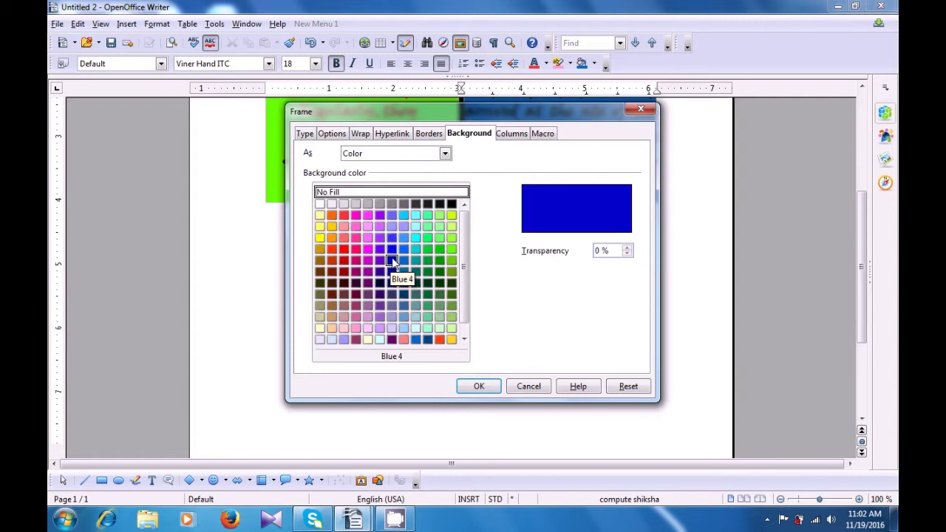
click(505, 140)
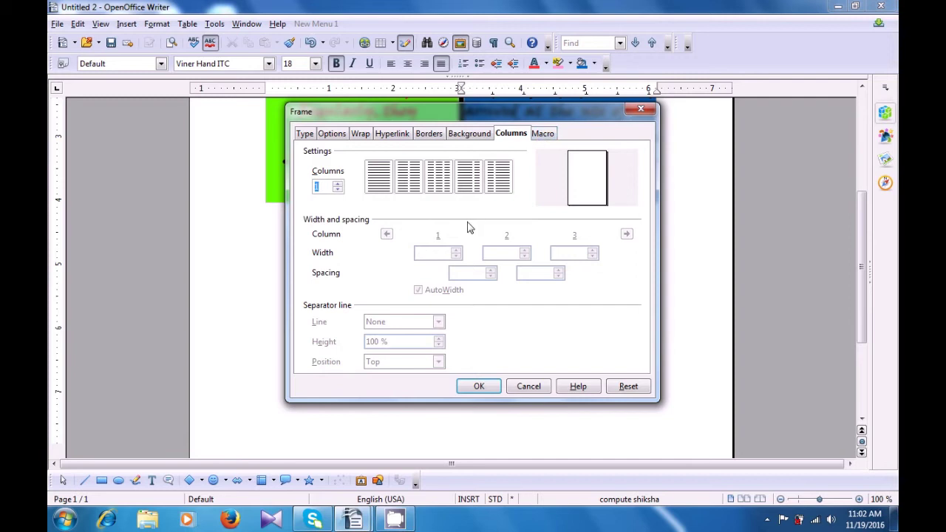
click(483, 386)
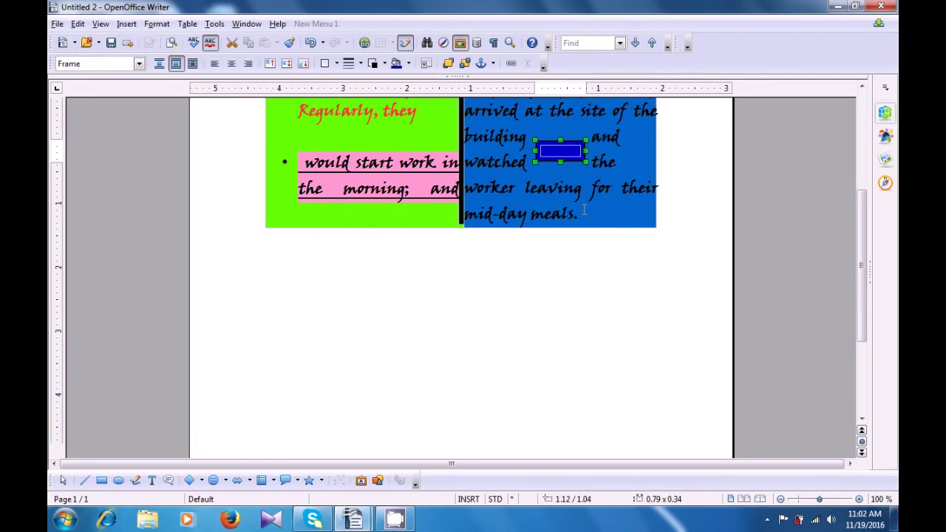
Move the blue frame out of the text to the blank area below the columns, at about 0.32 / 3.28, keeping it selected
drag(558, 152, 303, 268)
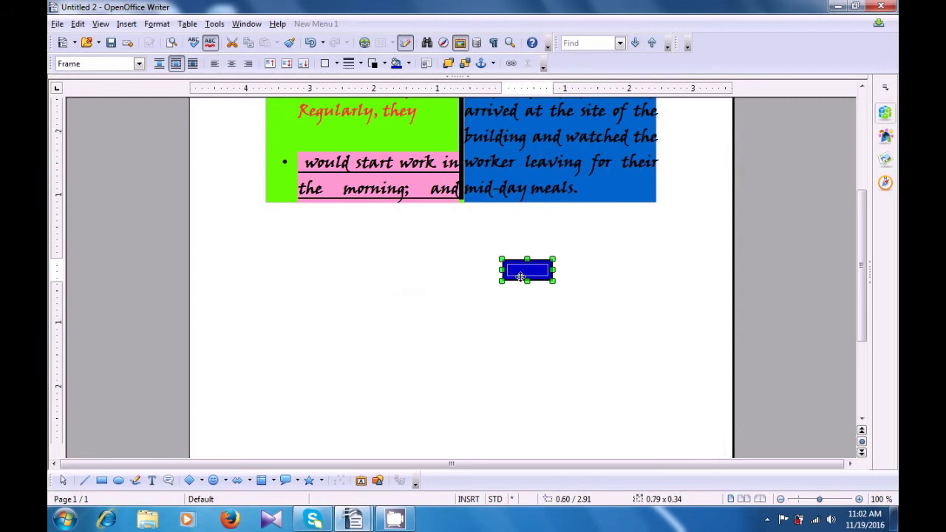
drag(521, 276, 377, 287)
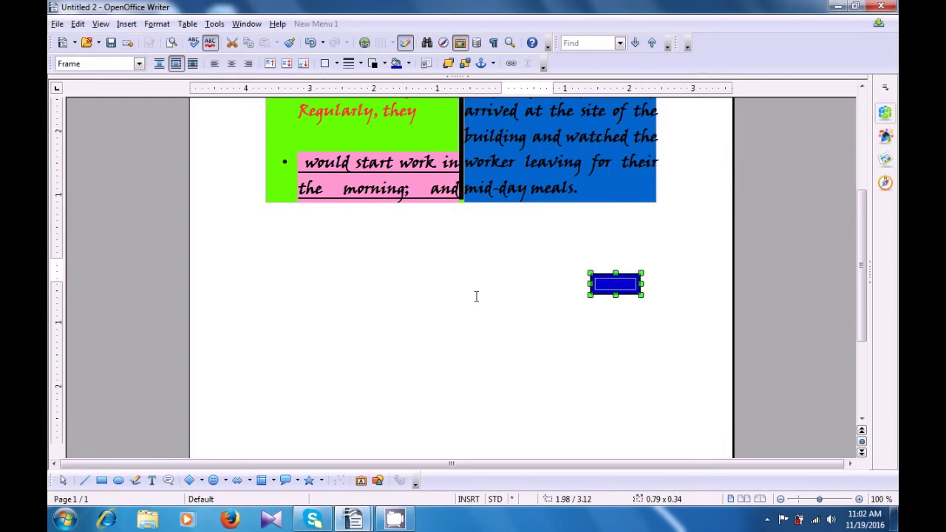
drag(606, 283, 508, 289)
drag(694, 293, 310, 334)
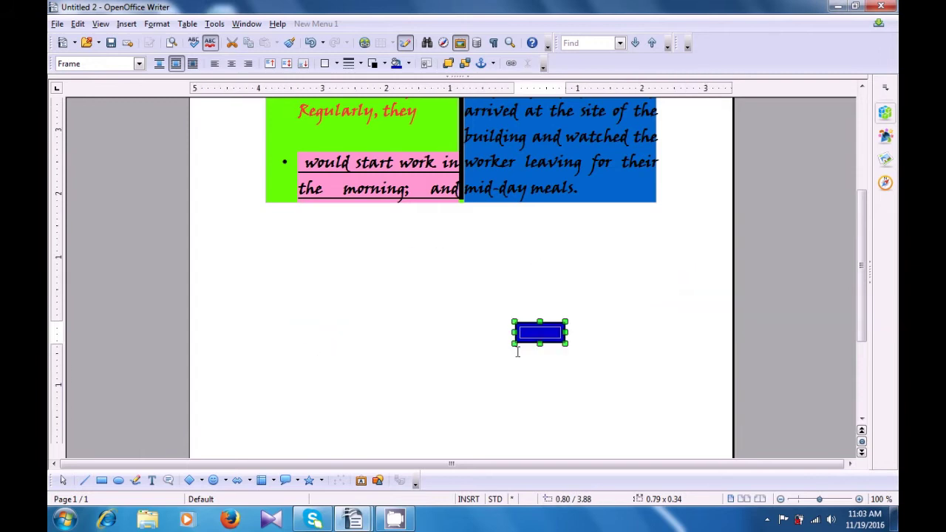
drag(531, 337, 452, 277)
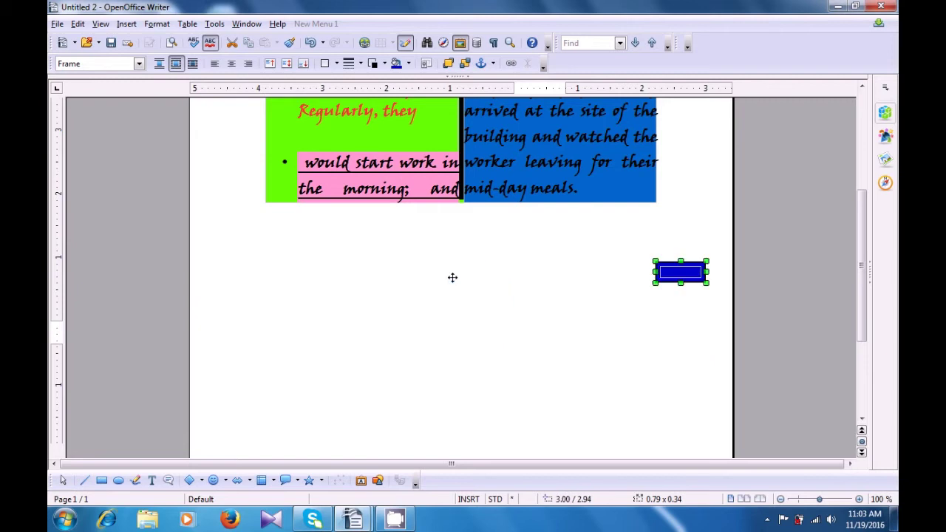
drag(680, 271, 508, 259)
drag(706, 258, 284, 293)
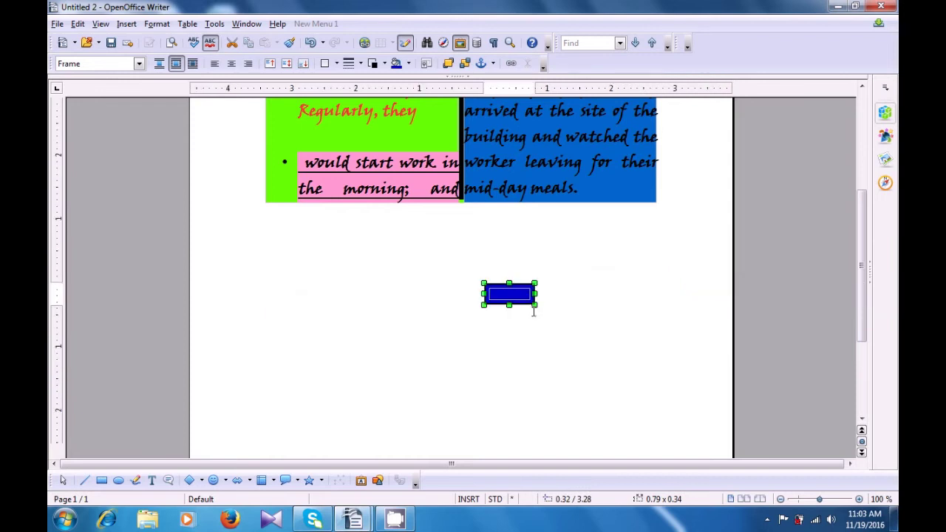
key(Escape)
click(531, 306)
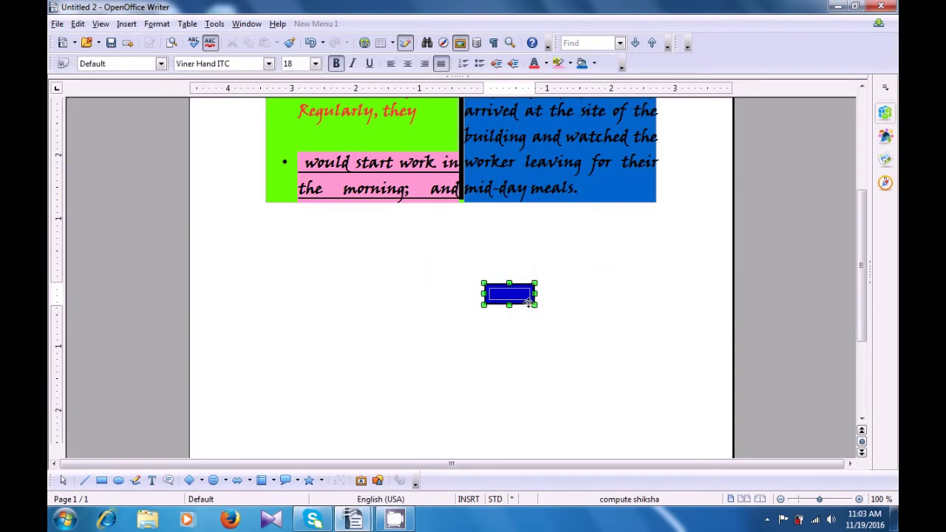
Enlarge the blue frame to about 4.25 x 2.44, extending it sideways to the page edge and upward toward the columns, and deselect it
drag(534, 306, 565, 390)
drag(482, 336, 292, 327)
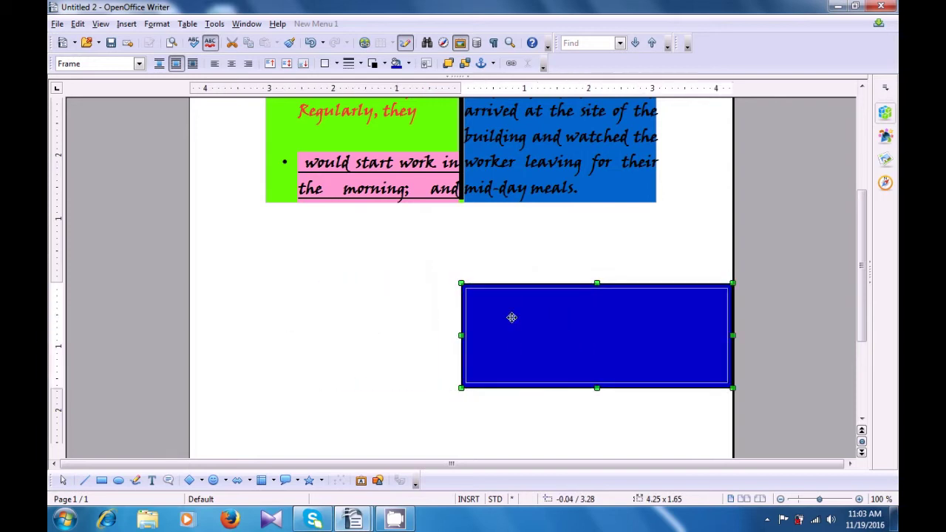
drag(597, 283, 596, 224)
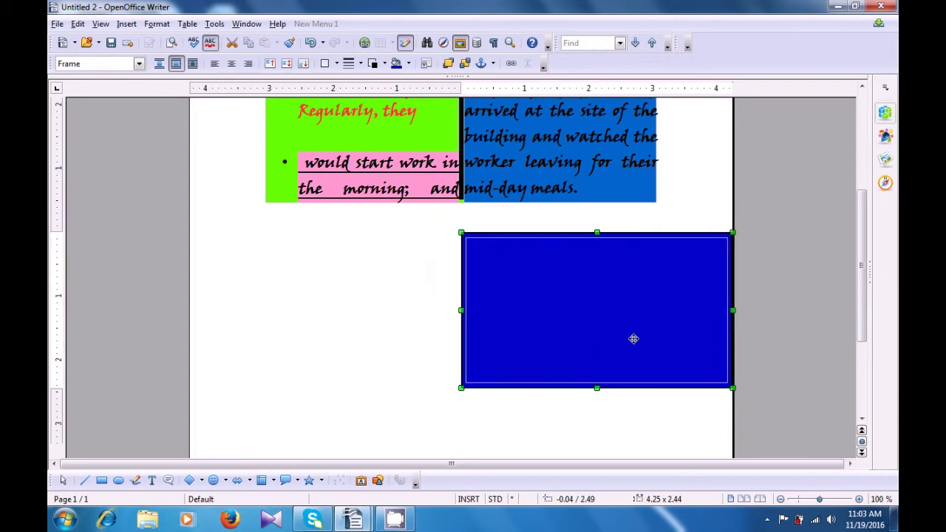
click(623, 433)
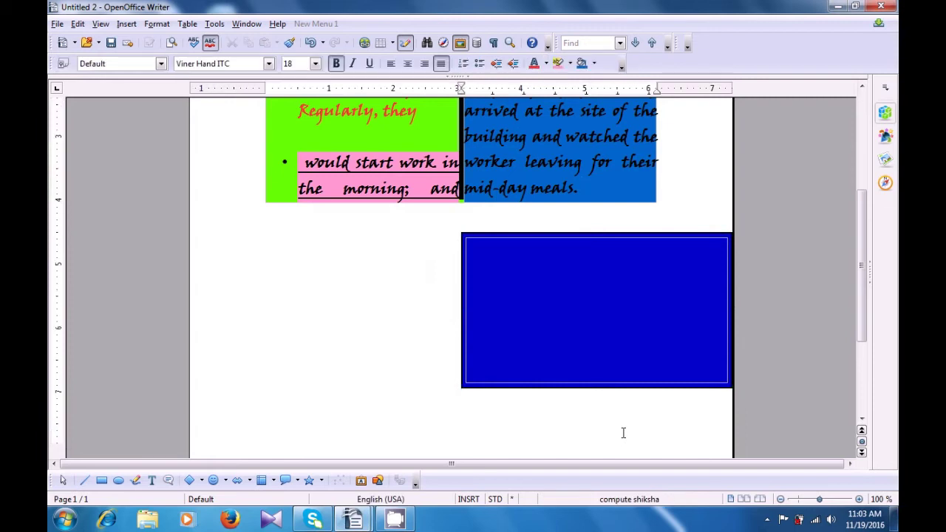
Enter the text "Computer is an electronic machine." inside the blue frame
click(494, 252)
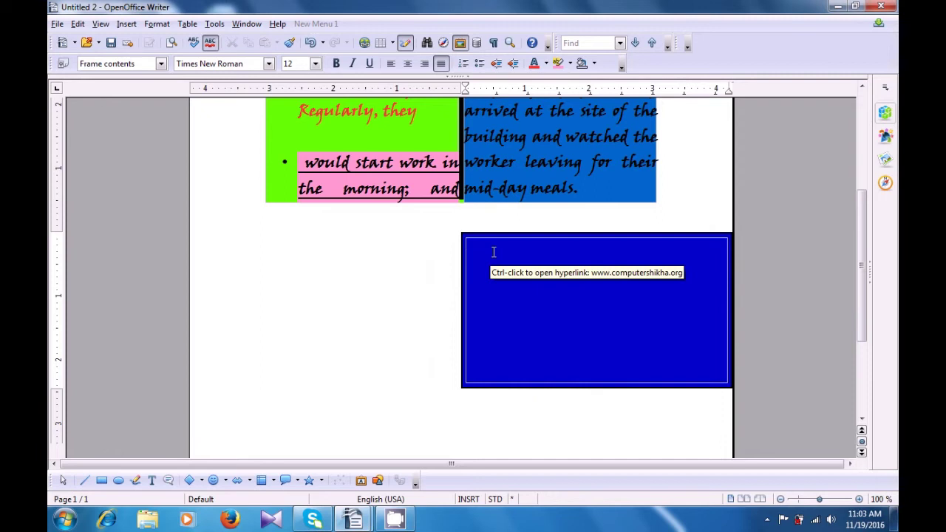
text(Computer is )
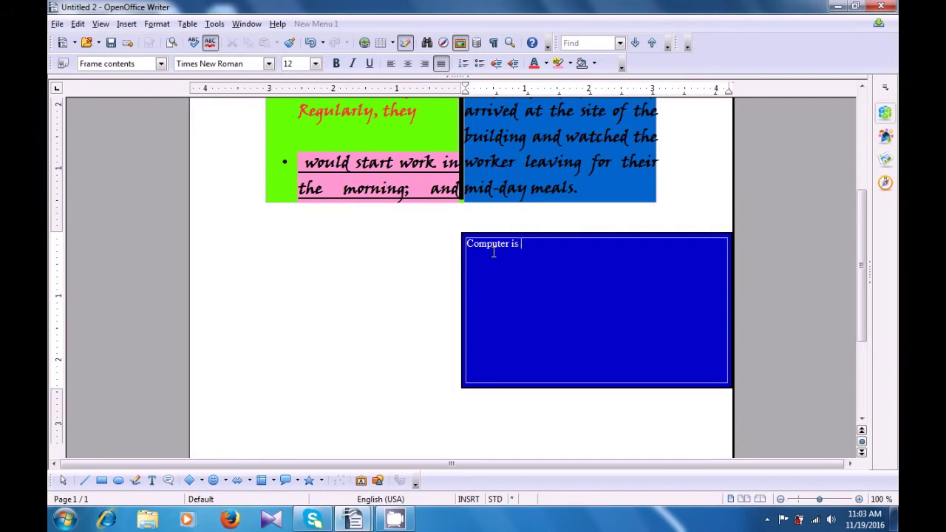
text(an ele)
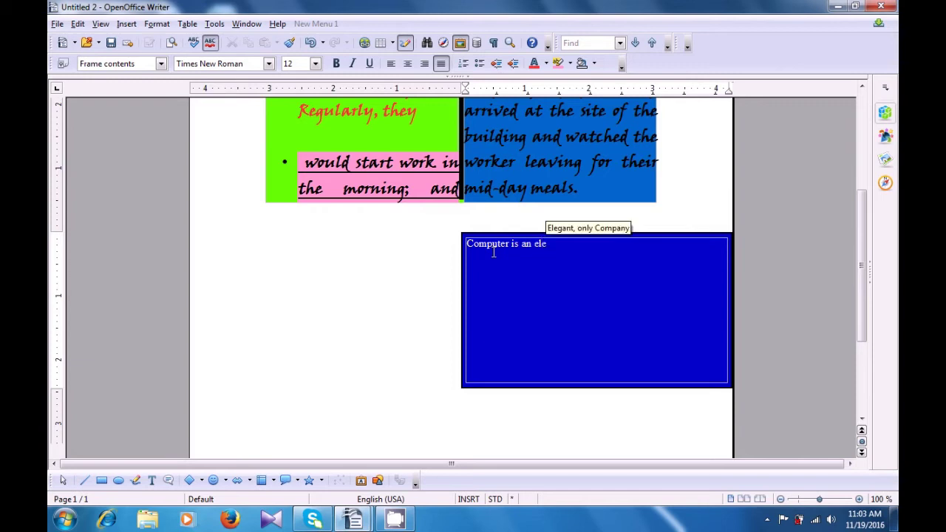
text(ctronic)
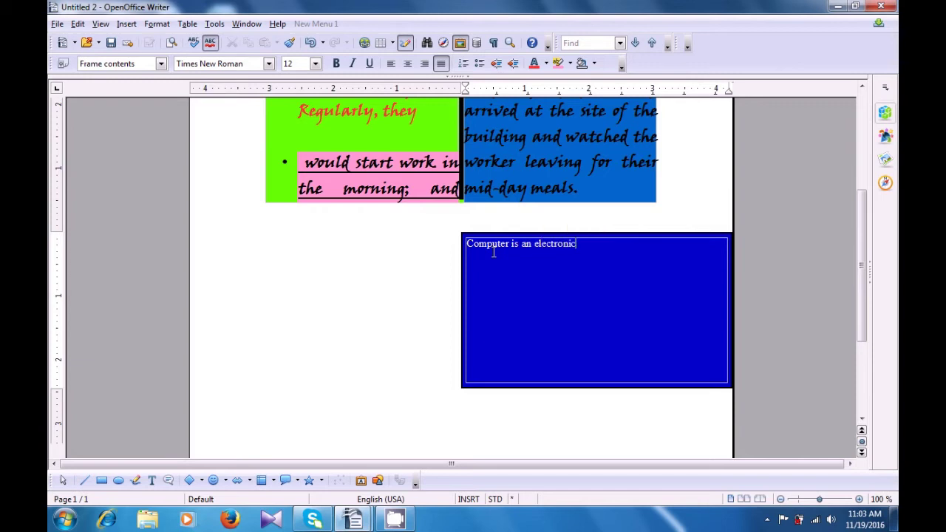
text( machine)
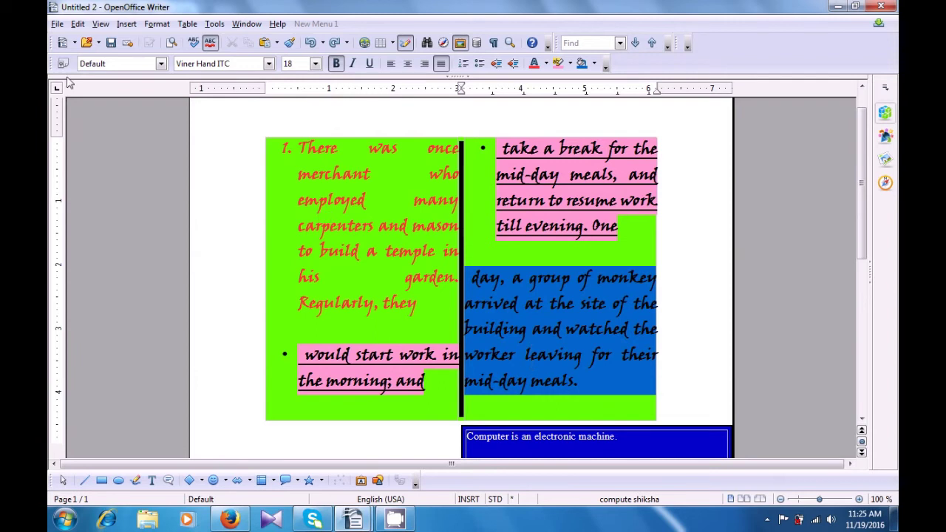
Create a new blank text document
click(58, 25)
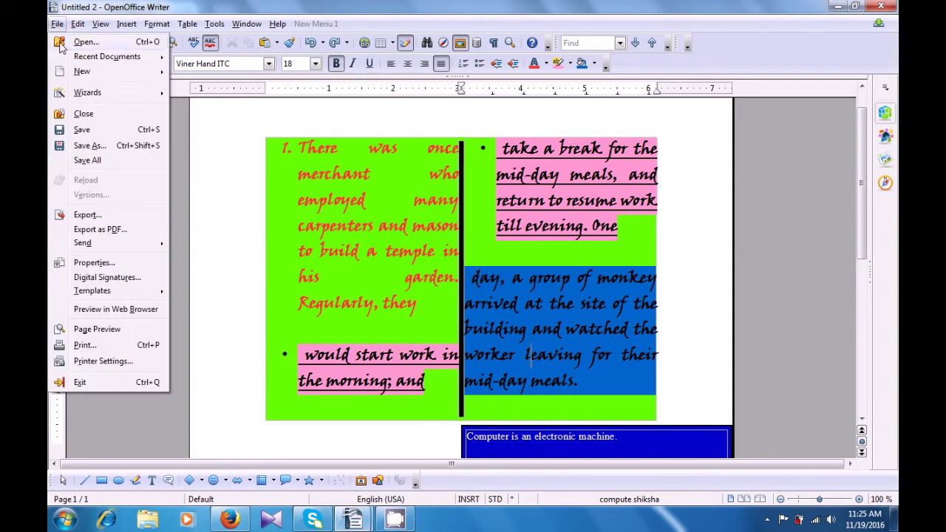
mouse_move(80, 77)
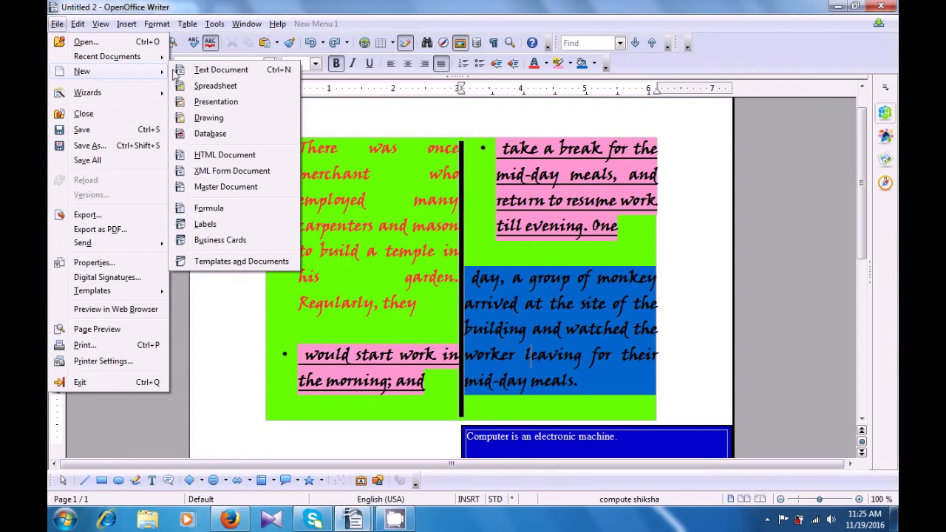
click(222, 70)
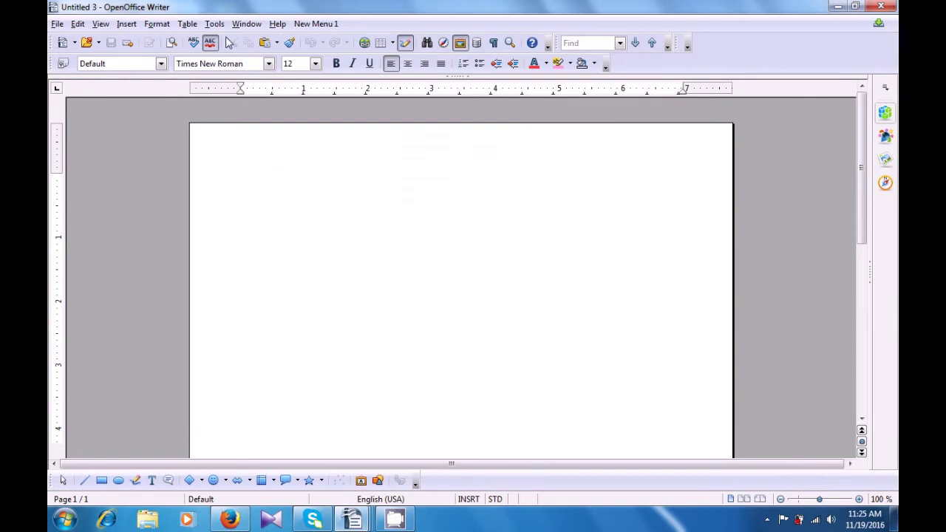
Insert an automatically numbered footnote and paste in the copied paragraph beginning "day, a group of monkey arrived at the site of the building"
click(126, 25)
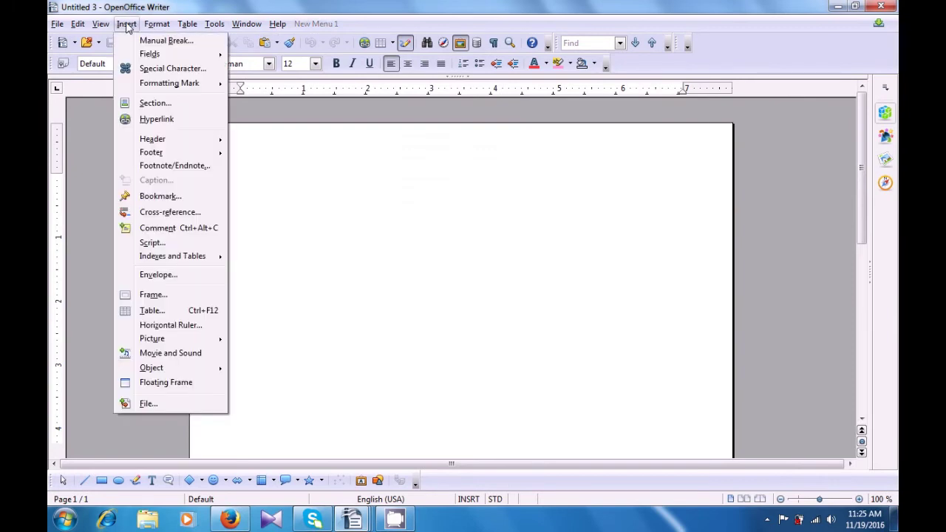
click(157, 166)
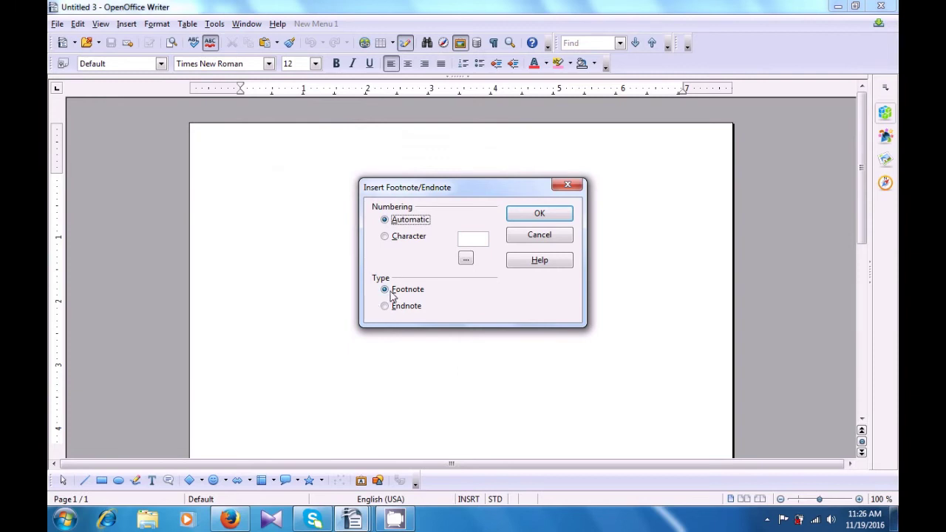
click(517, 219)
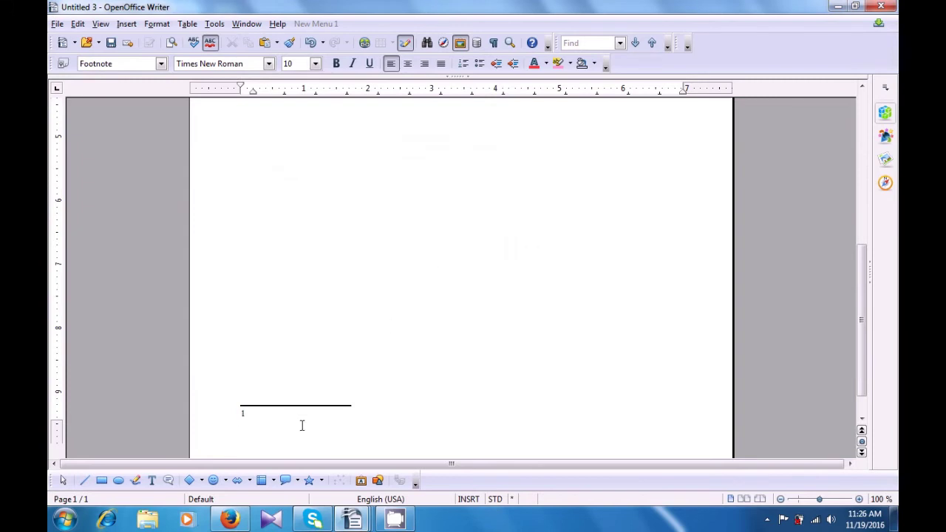
text(day, a group of monkey arrived at the site of the building and watched the worker leaving for their mid-day meals.)
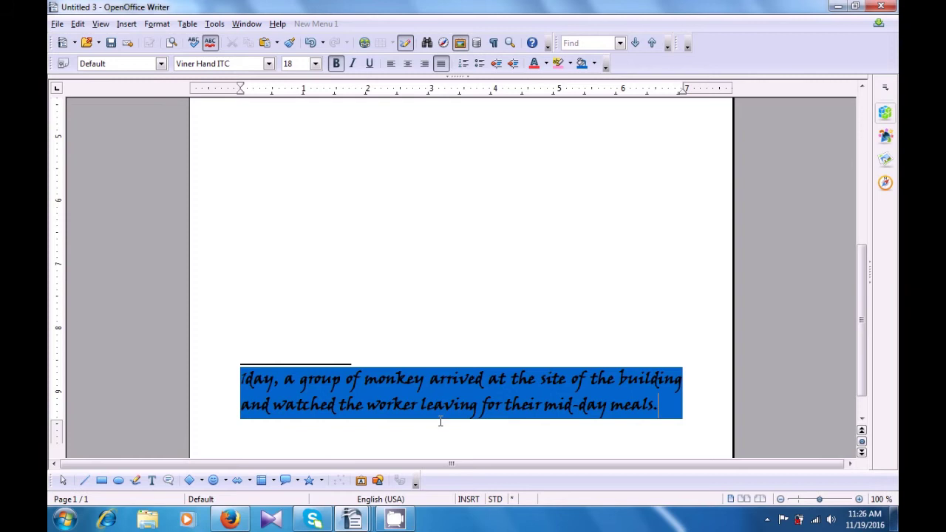
Jump back and forth between the footnote text and its reference mark in the body to check the link
click(245, 385)
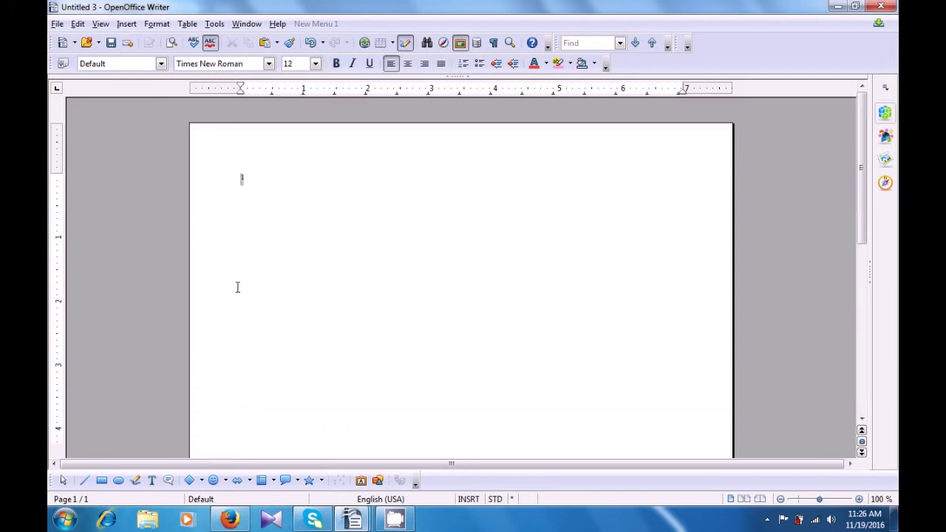
click(242, 181)
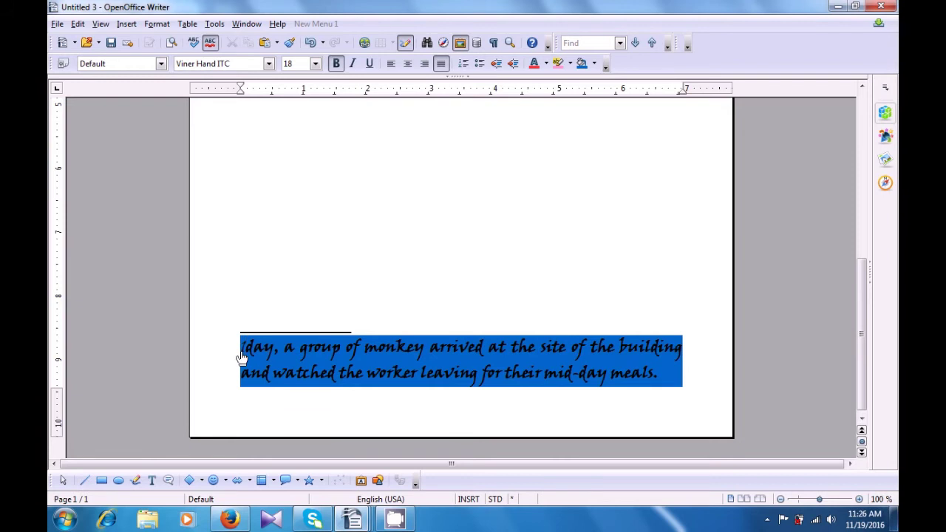
click(242, 358)
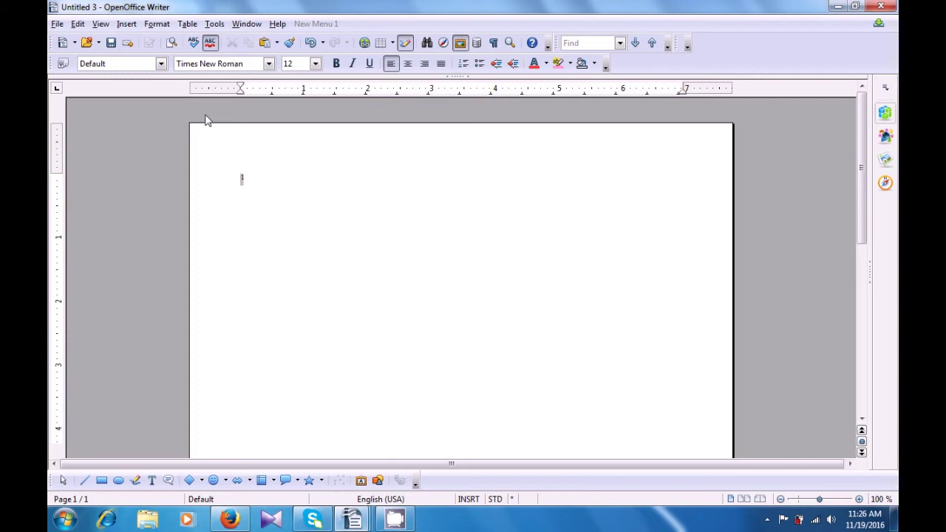
Set up another note with Character numbering and pick the ₪ currency symbol in Times New Roman for its mark
click(126, 24)
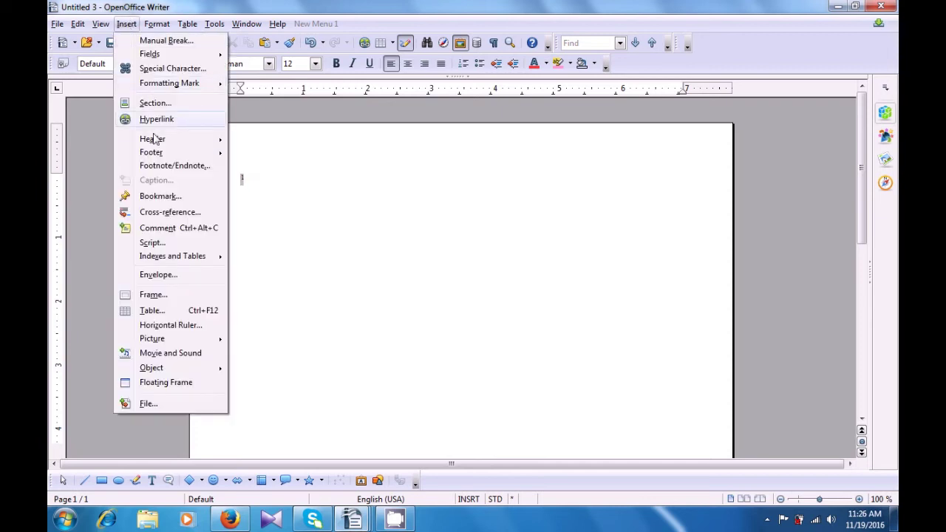
click(154, 167)
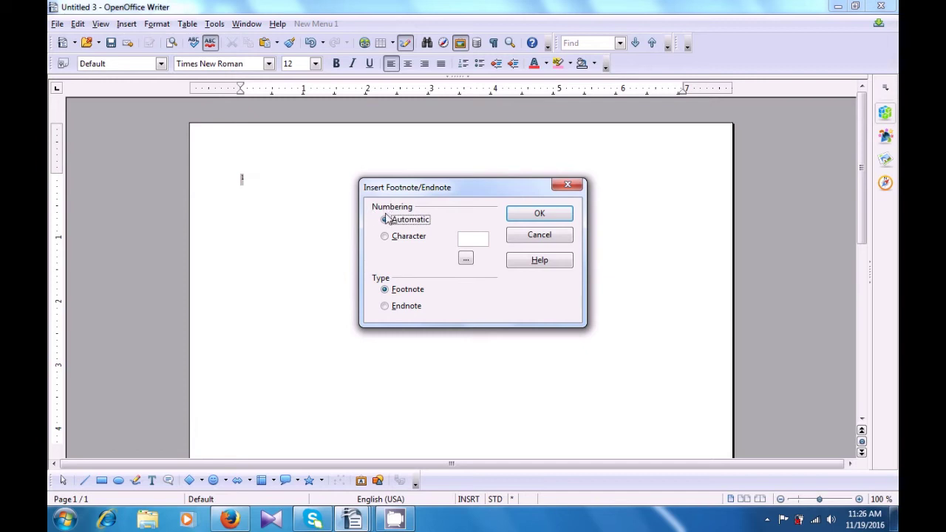
click(384, 236)
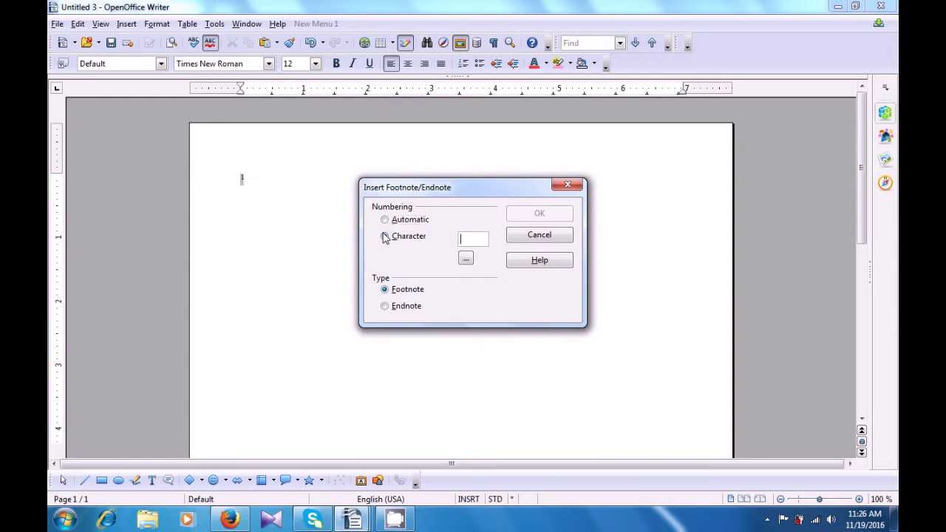
click(466, 260)
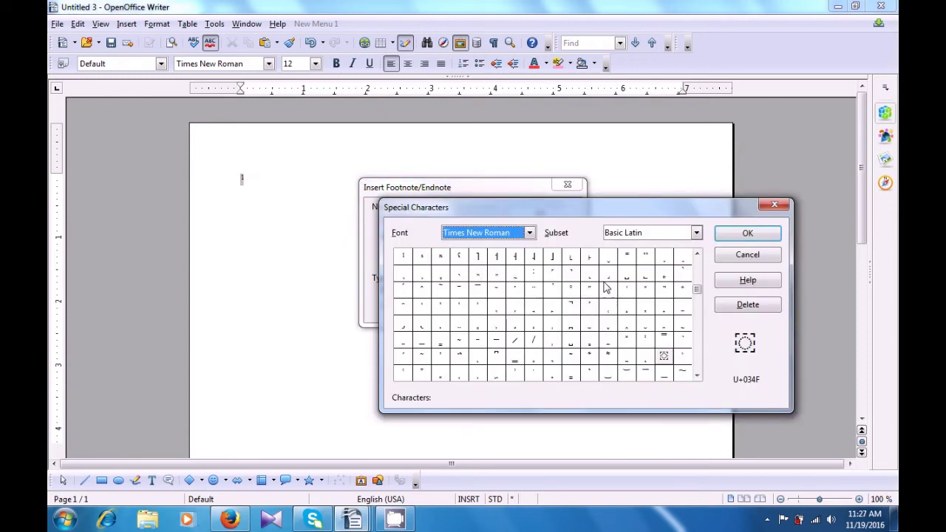
scroll(584, 288, down, 8)
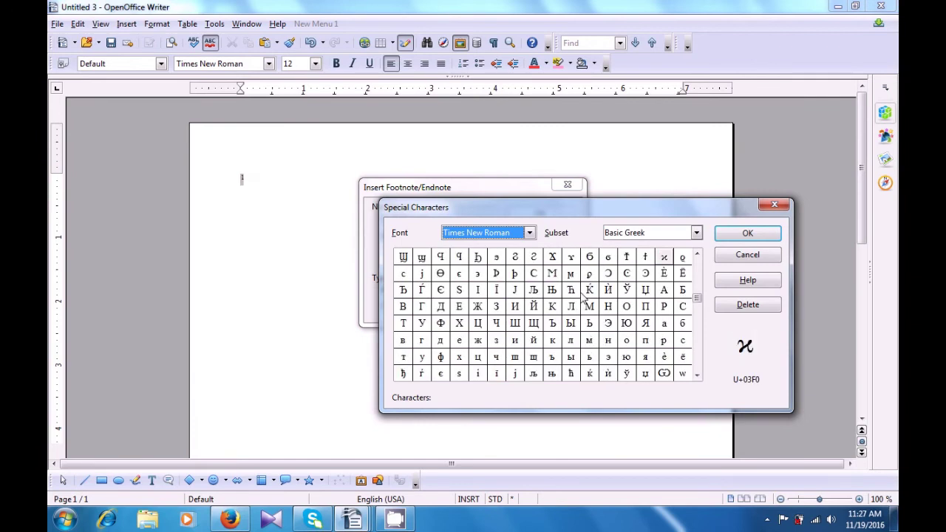
scroll(583, 296, down, 10)
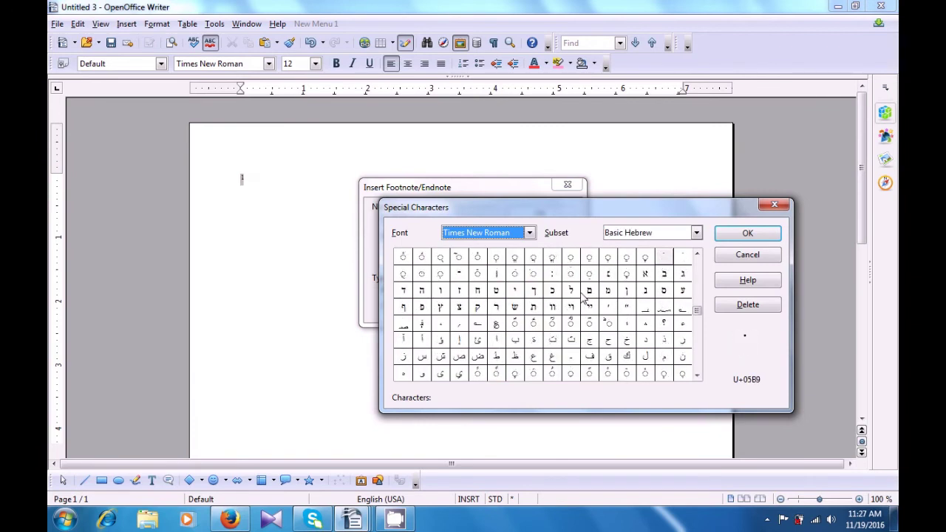
scroll(583, 299, down, 10)
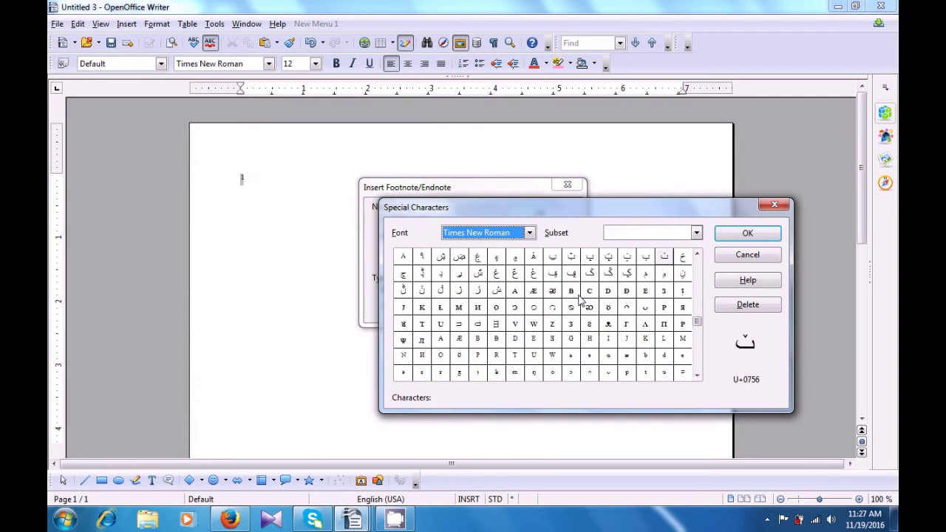
scroll(580, 300, down, 10)
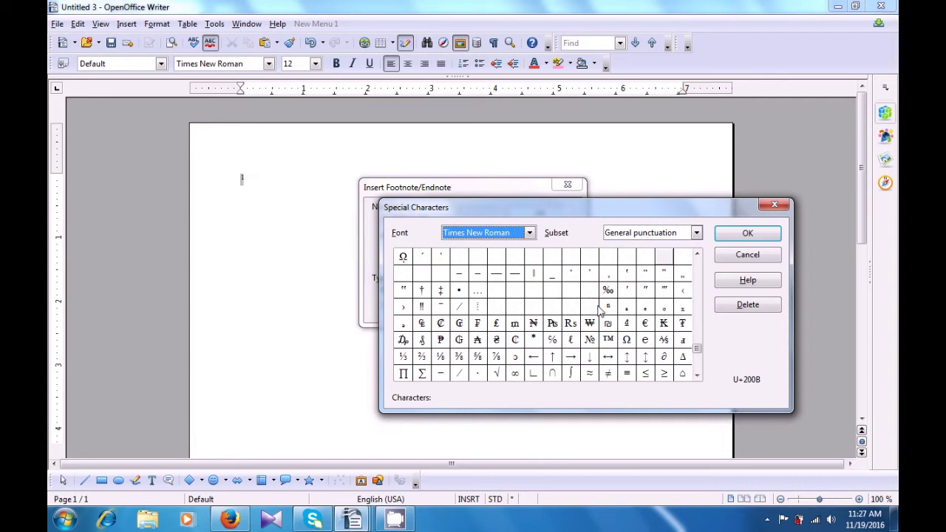
click(608, 324)
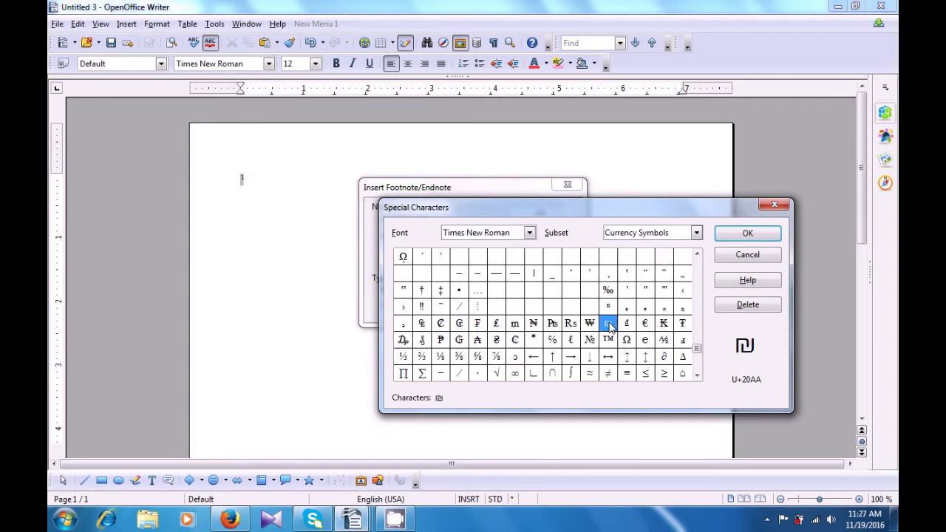
Add the ► geometric shape to the note's mark and insert the note as an Endnote
scroll(610, 327, down, 2)
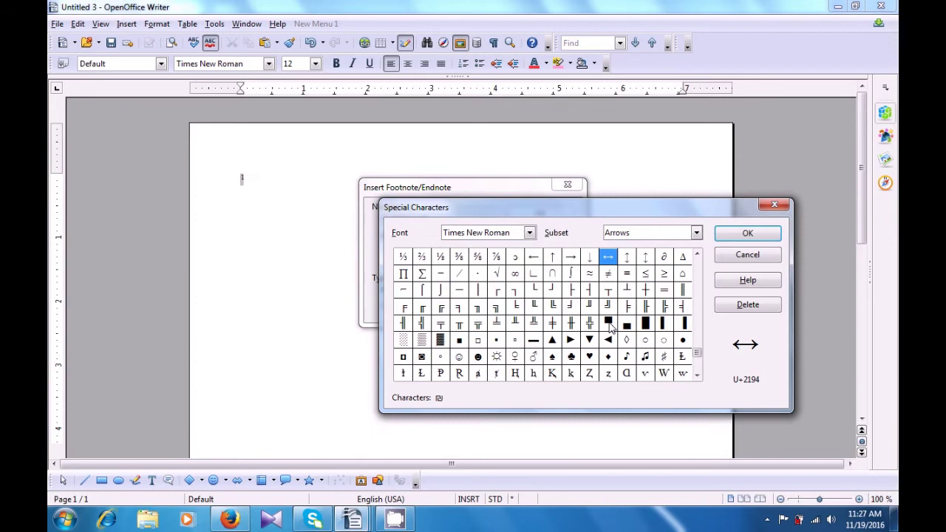
scroll(610, 327, down, 1)
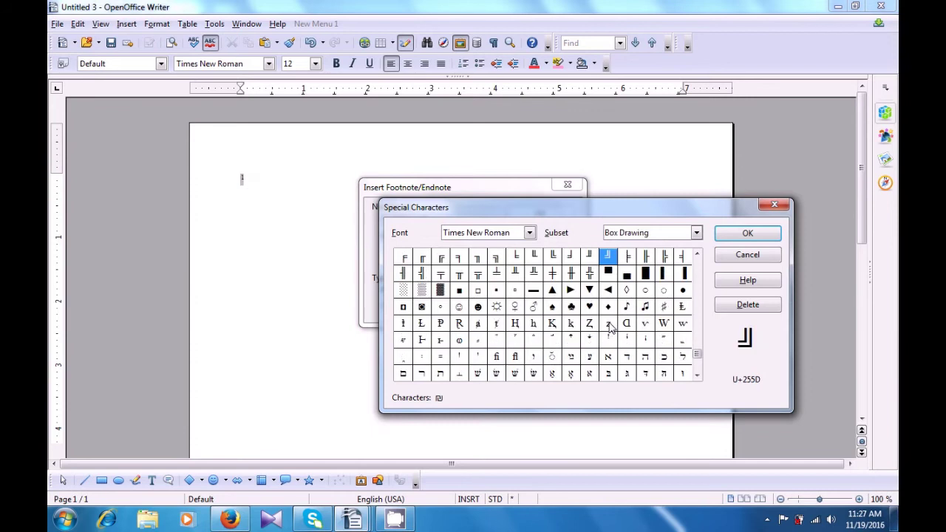
click(570, 292)
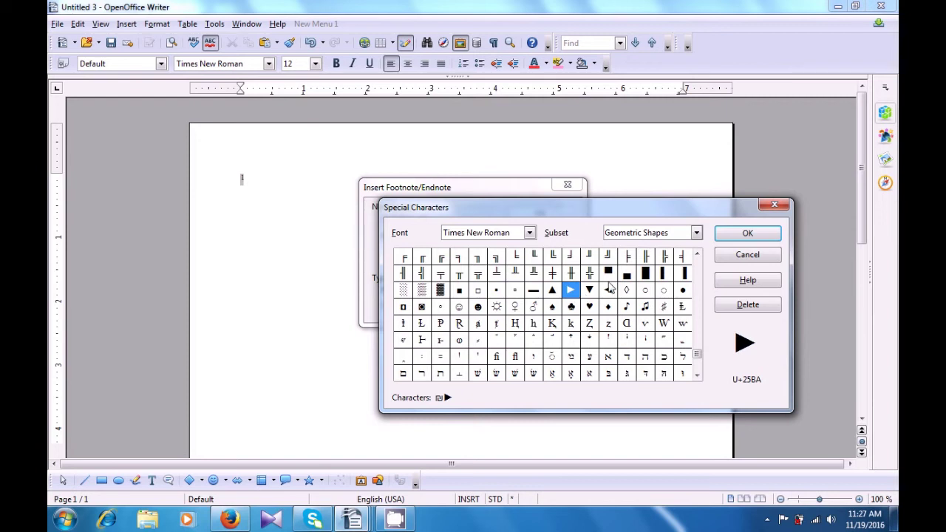
click(747, 233)
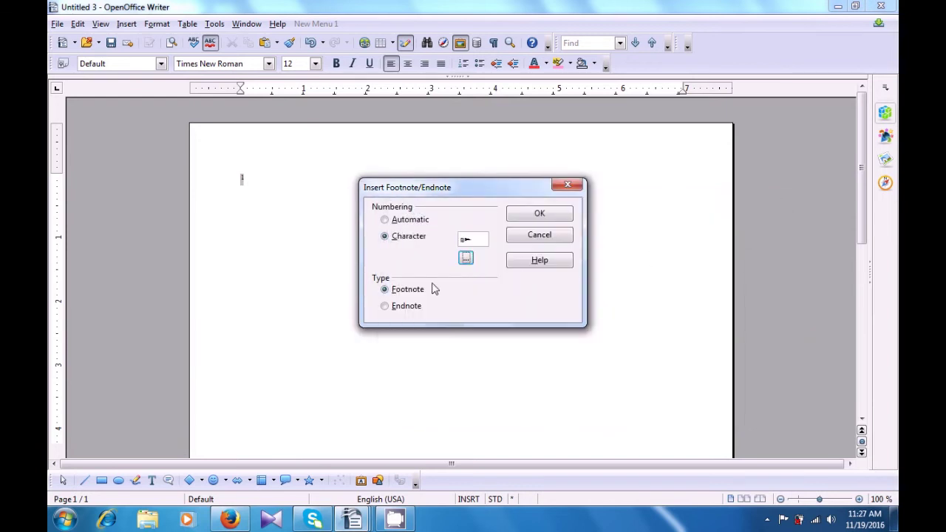
click(384, 306)
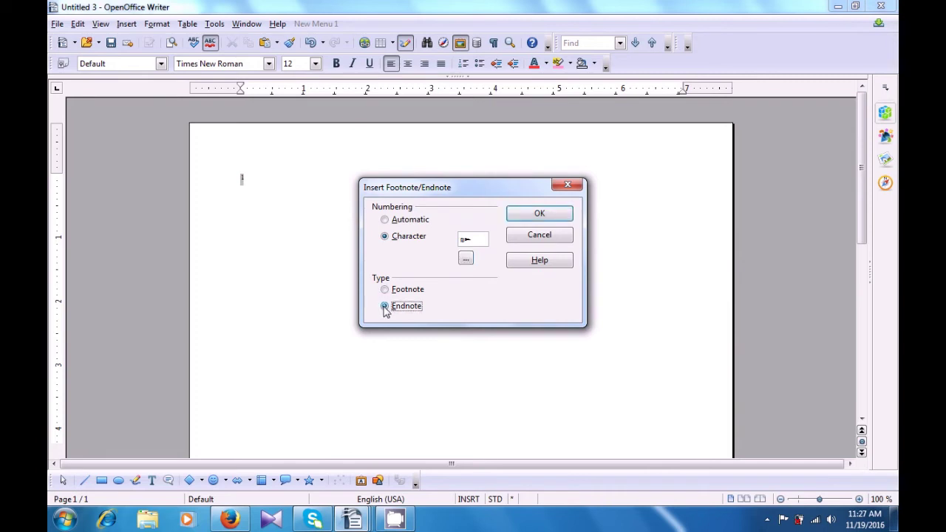
click(538, 213)
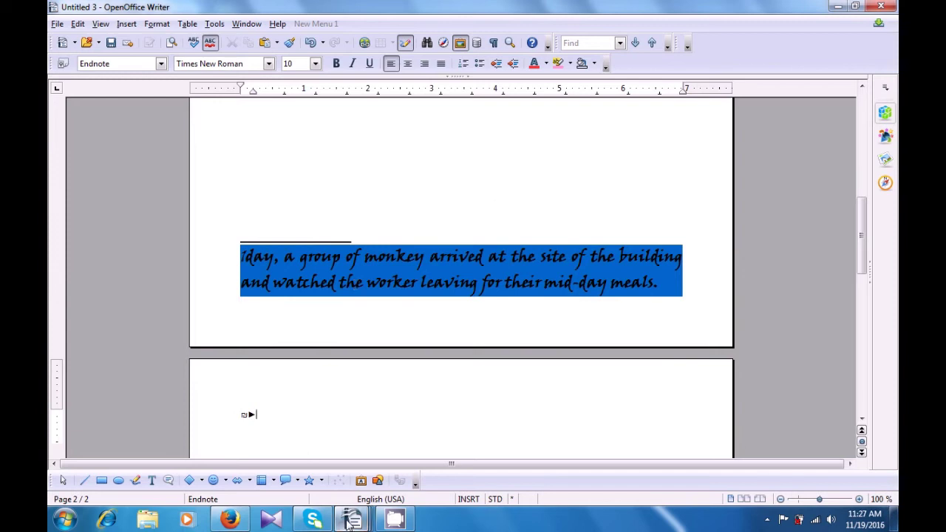
Copy the pink "take a break for the mid-day meals" paragraph from Untitled 2 and paste it into the endnote in Untitled 3
mouse_move(351, 522)
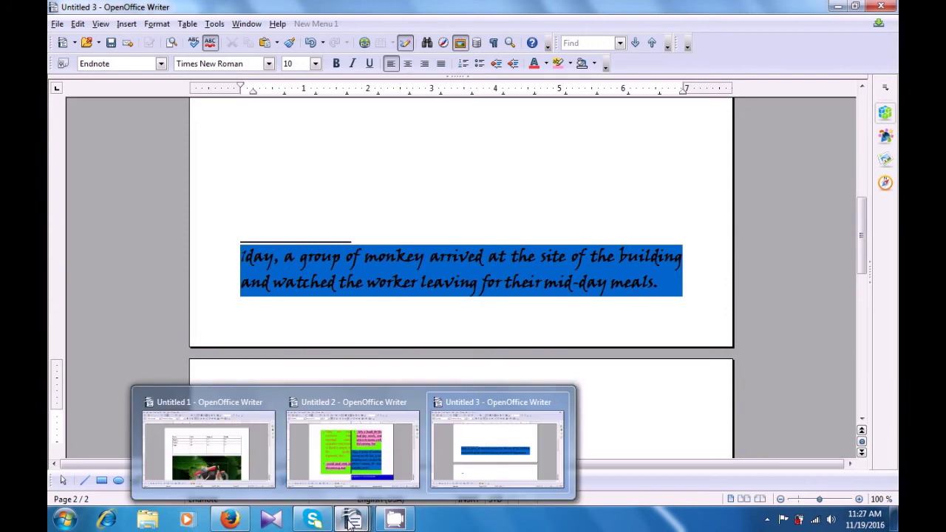
click(340, 476)
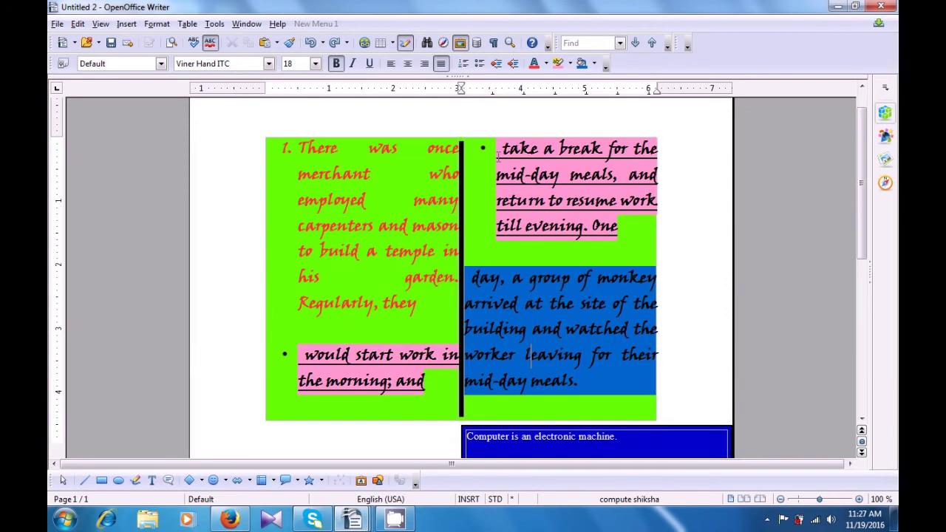
drag(499, 148, 623, 233)
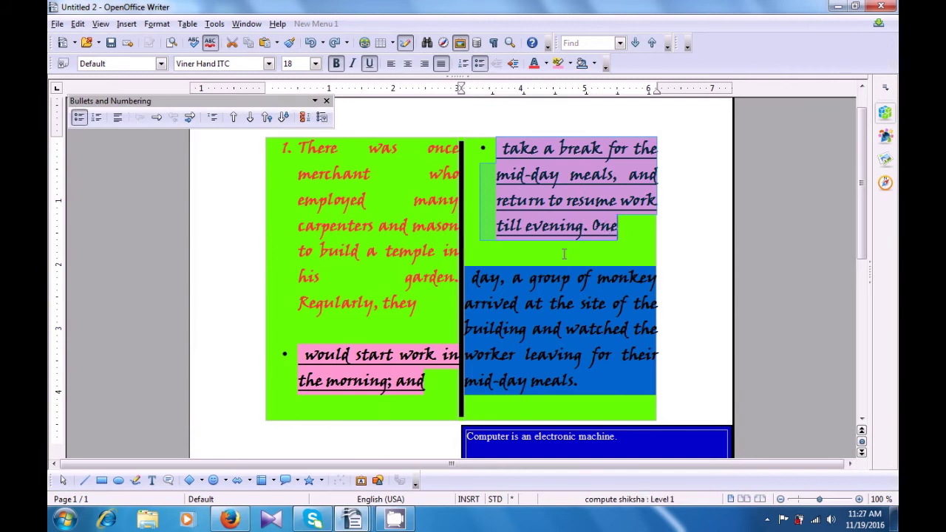
mouse_move(354, 521)
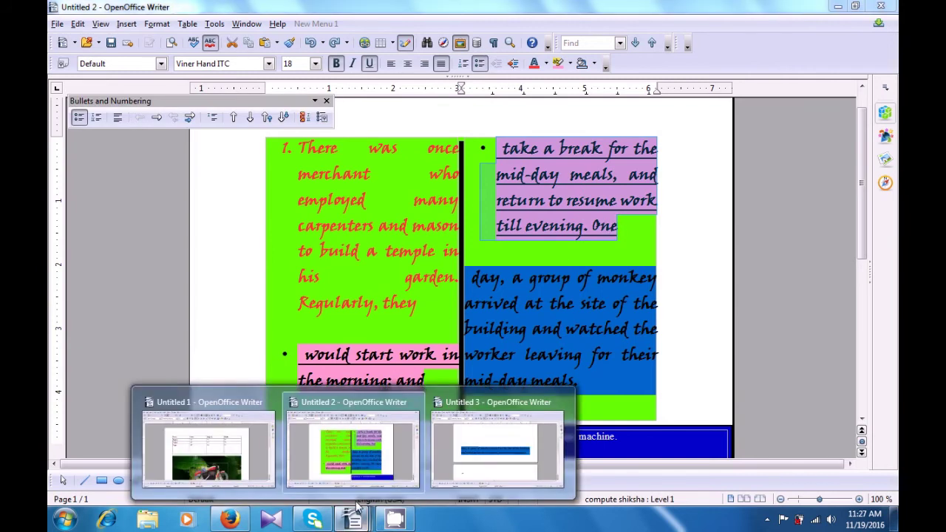
click(484, 453)
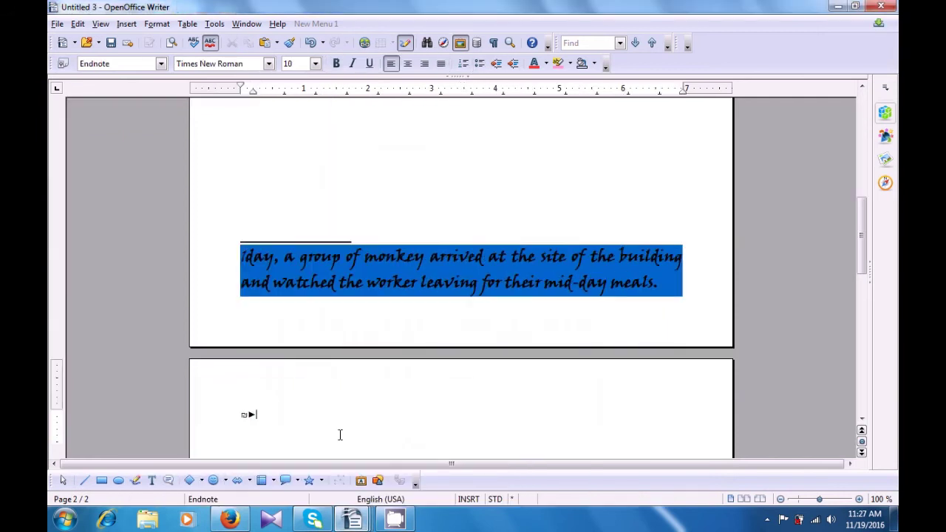
scroll(318, 433, down, 3)
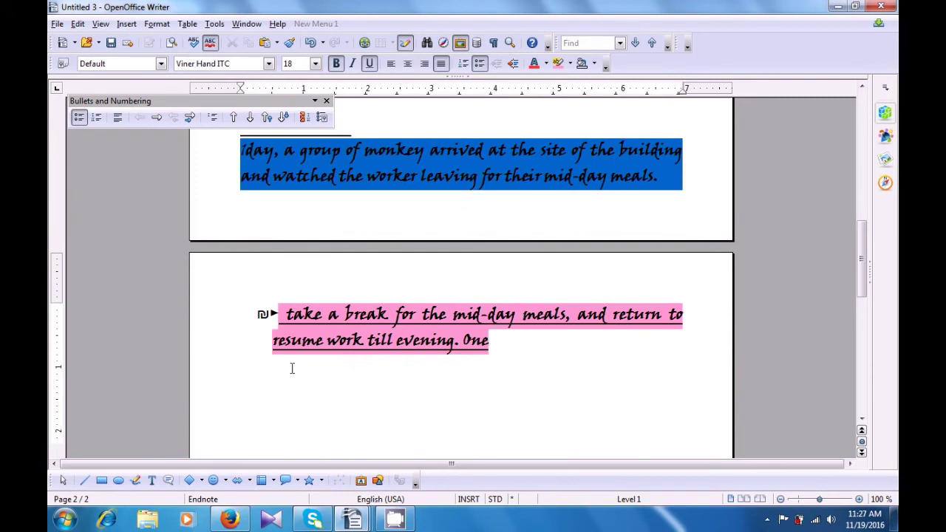
Check the links by jumping between the endnote text and its body mark, and between the footnote's mark and its text
click(271, 316)
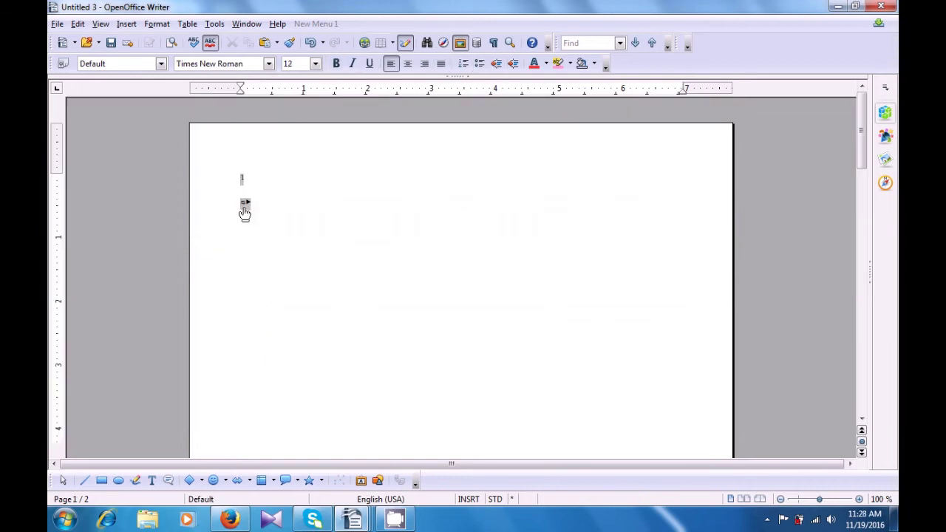
mouse_move(244, 206)
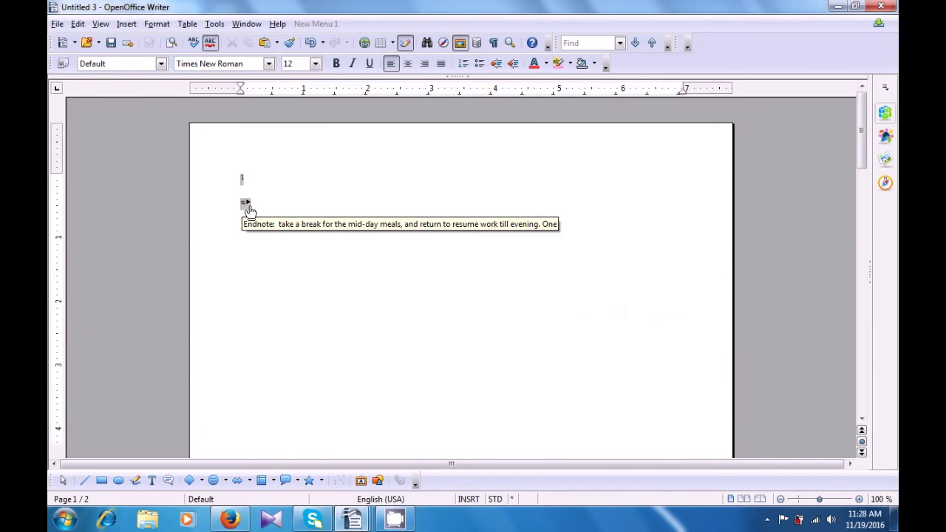
click(246, 207)
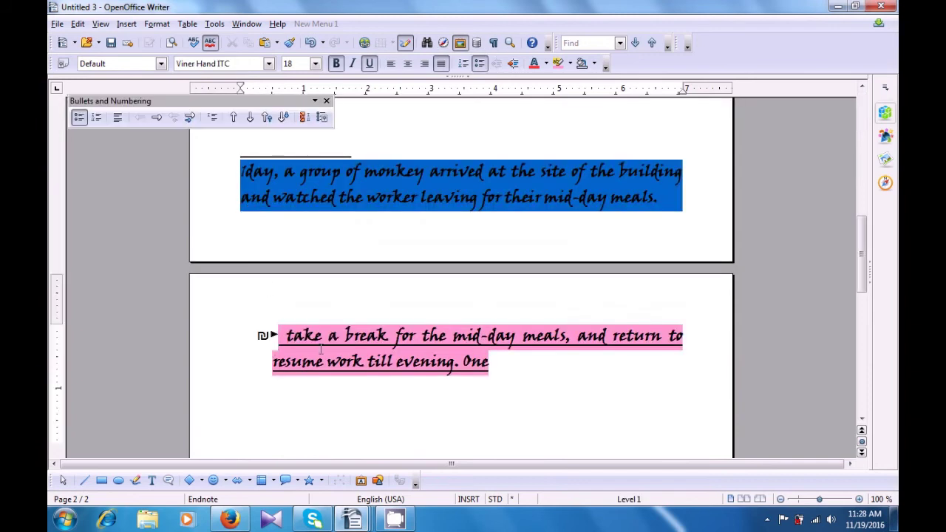
key(ctrl+z)
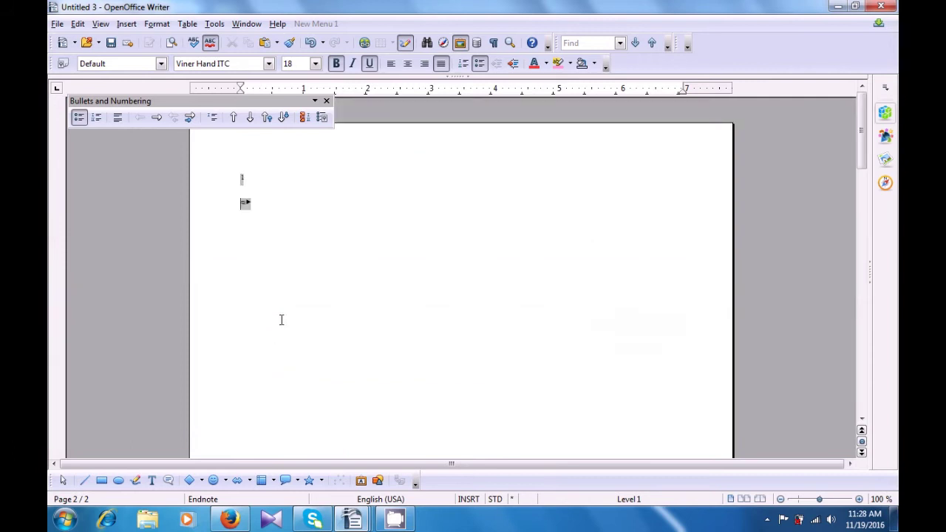
click(271, 263)
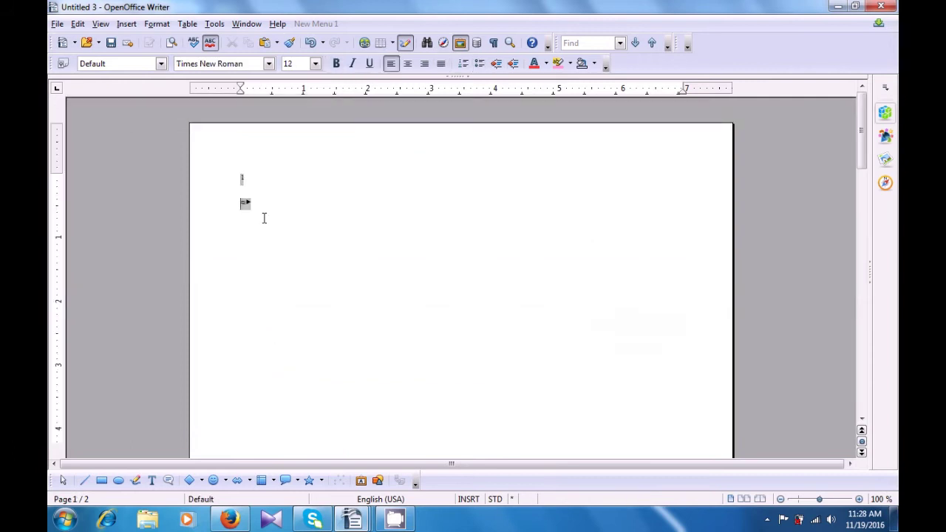
click(242, 184)
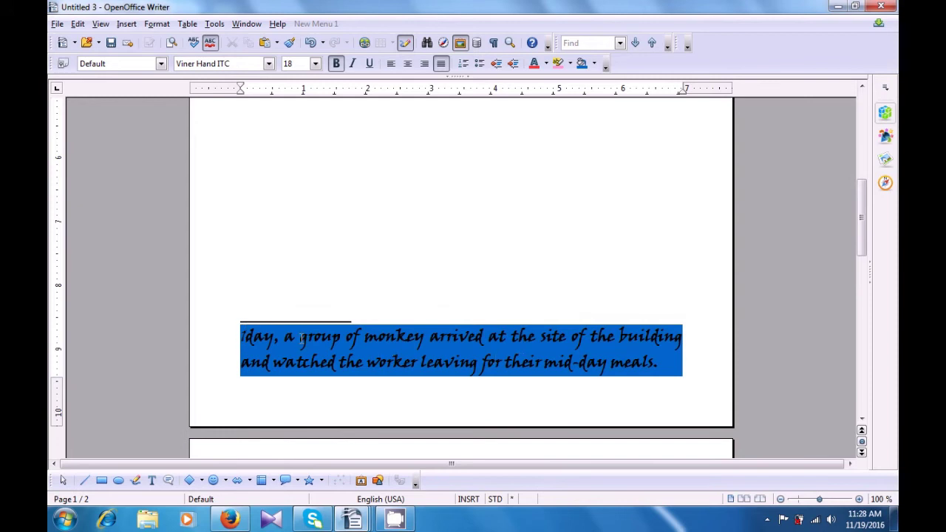
click(241, 337)
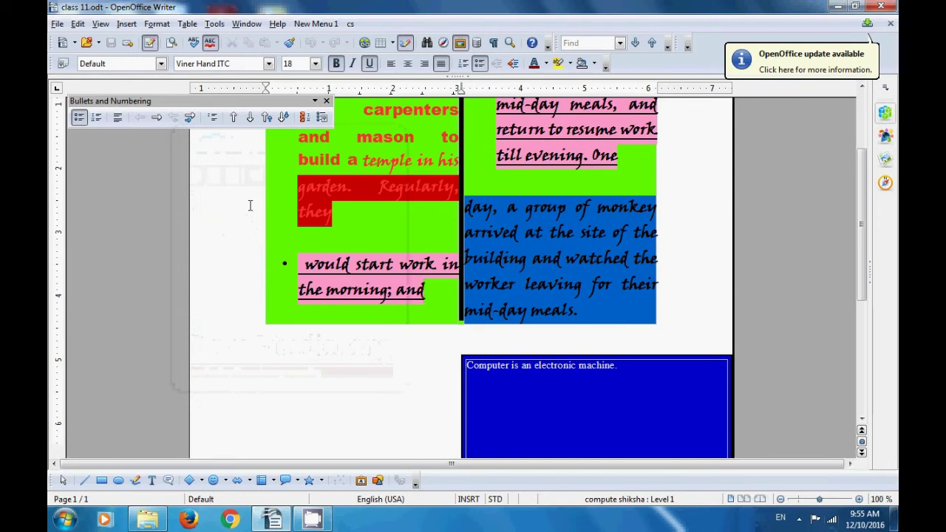
Start recording a macro in class 11.odt and move the floating Record Macro window clear of the toolbars
click(215, 25)
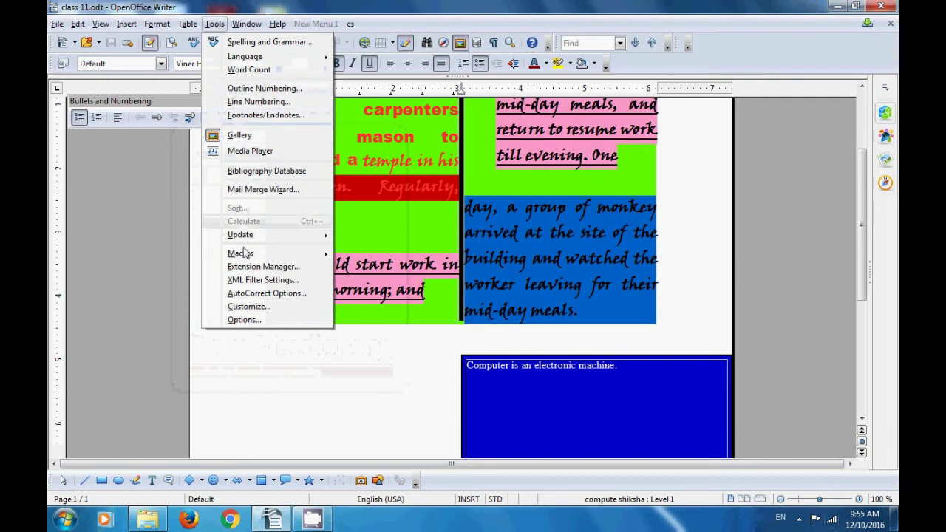
mouse_move(244, 255)
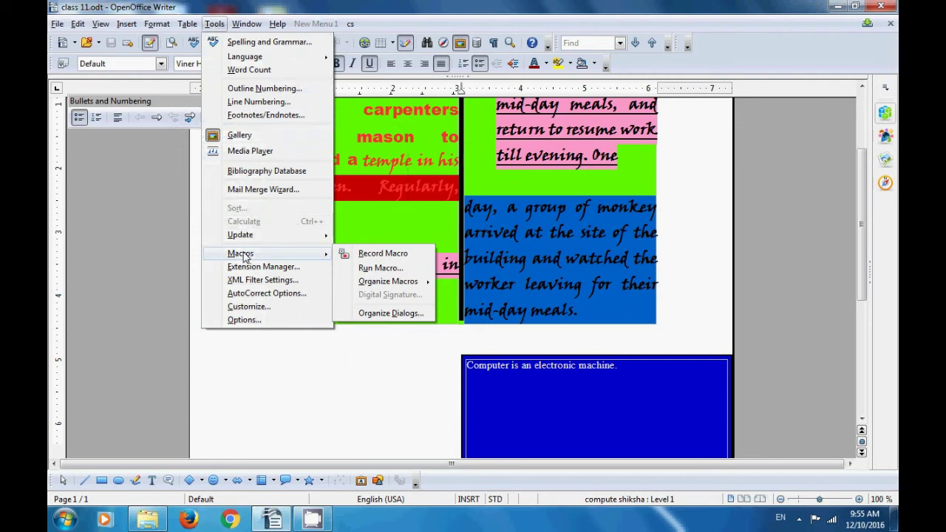
click(383, 253)
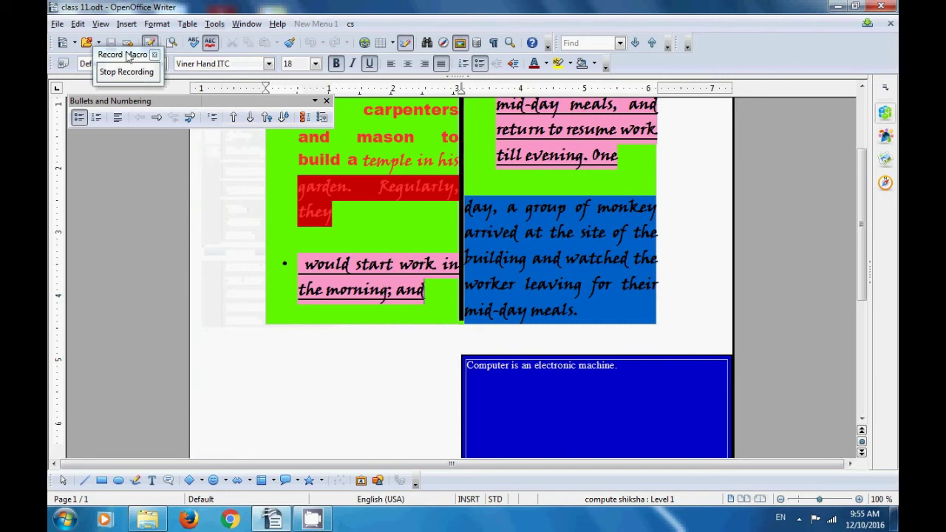
drag(128, 57, 127, 185)
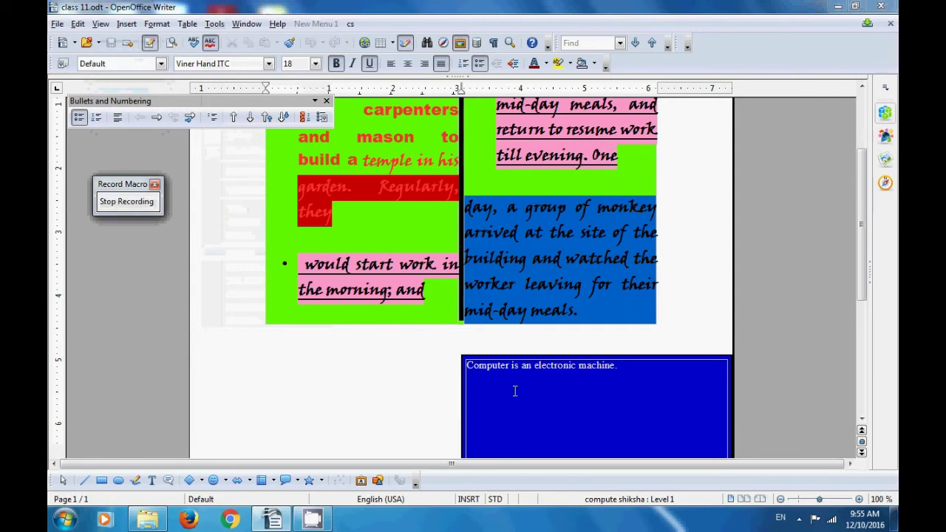
Enter "This class is being conducted under" on a new line below "Computer is an electronic machine." in the blue frame
click(630, 374)
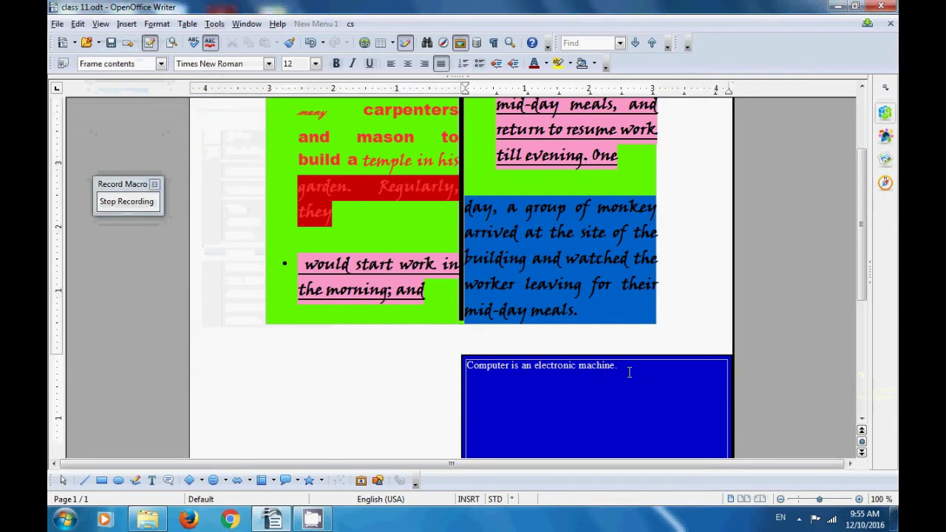
text(This clas)
key(BackSpace)
key(BackSpace)
key(BackSpace)
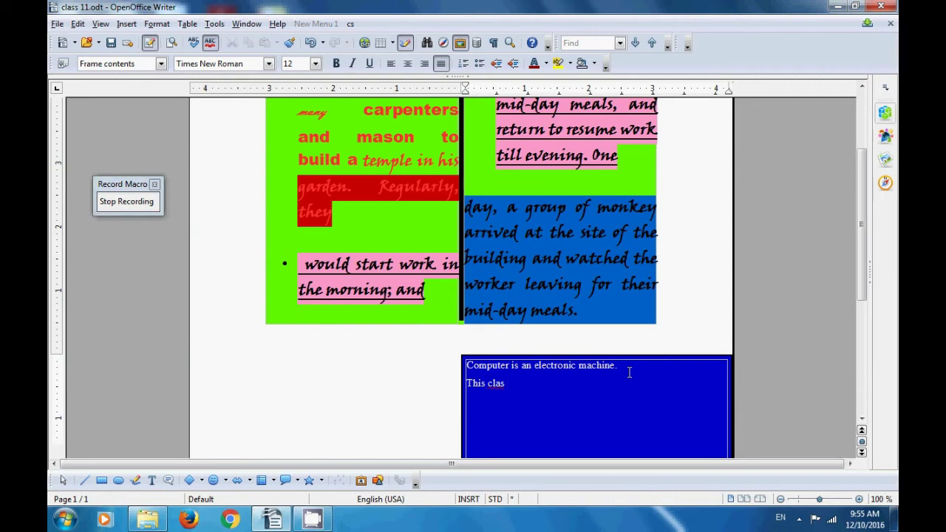
text(ass is being con)
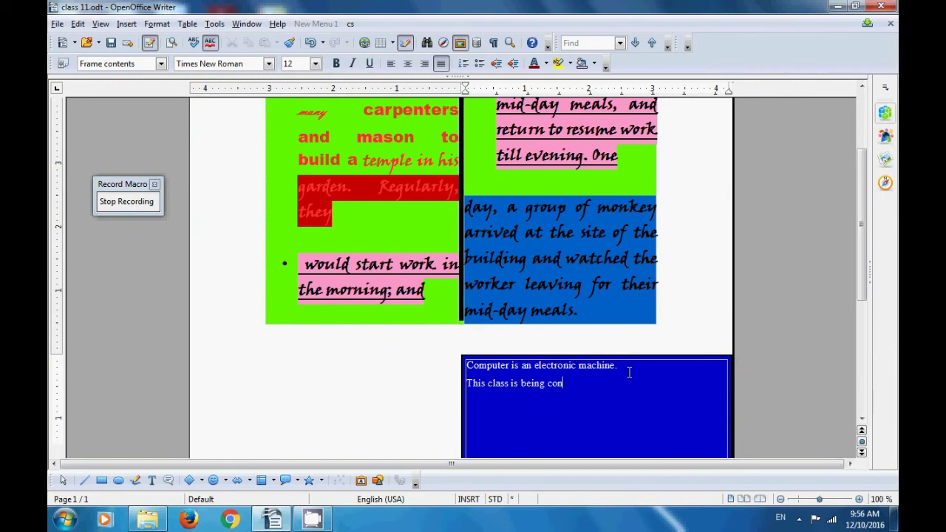
text(ducted b)
text(y)
key(BackSpace)
key(BackSpace)
key(BackSpace)
text(under)
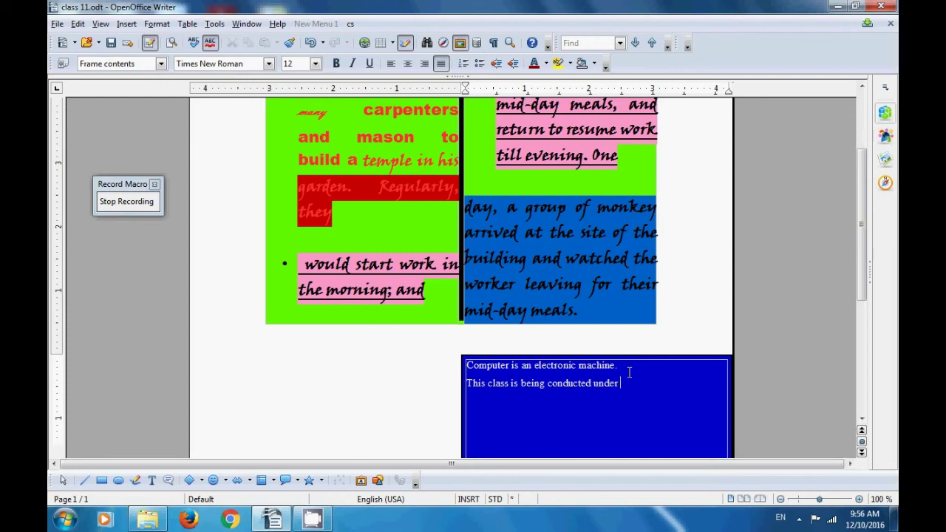
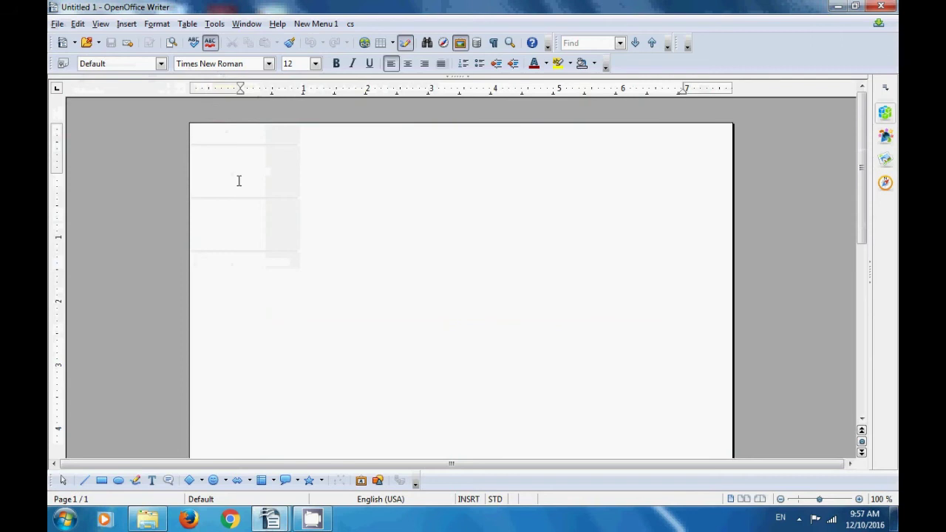
Run the recorded Cs_1 macro from Module1 of My Macros in the blank Untitled 1 document
click(215, 25)
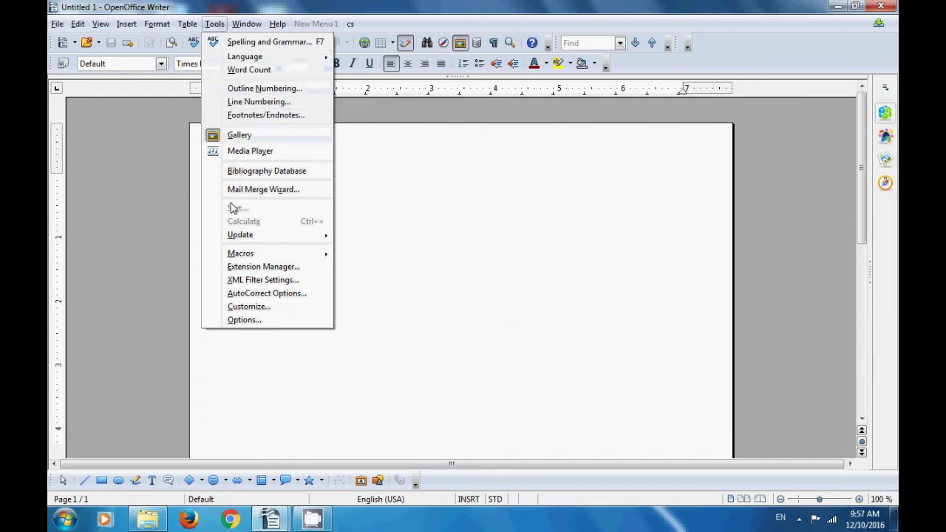
mouse_move(235, 255)
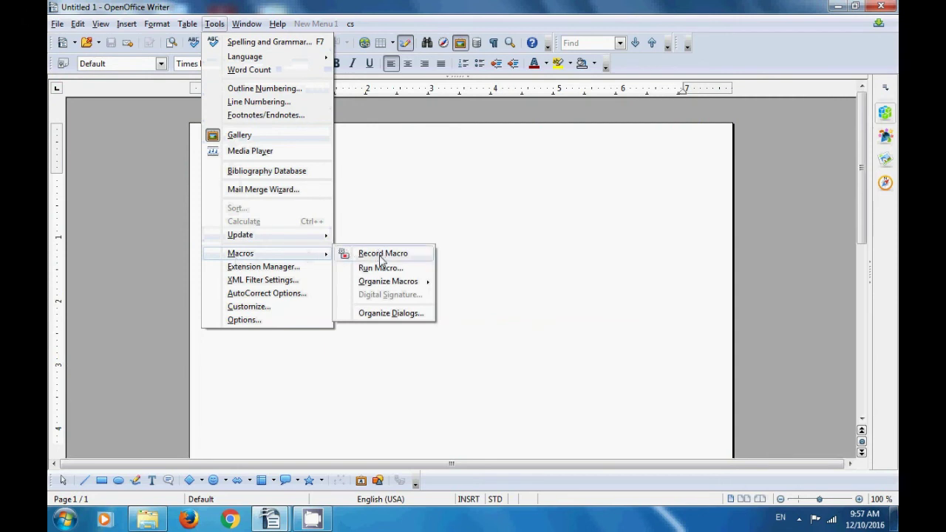
mouse_move(382, 287)
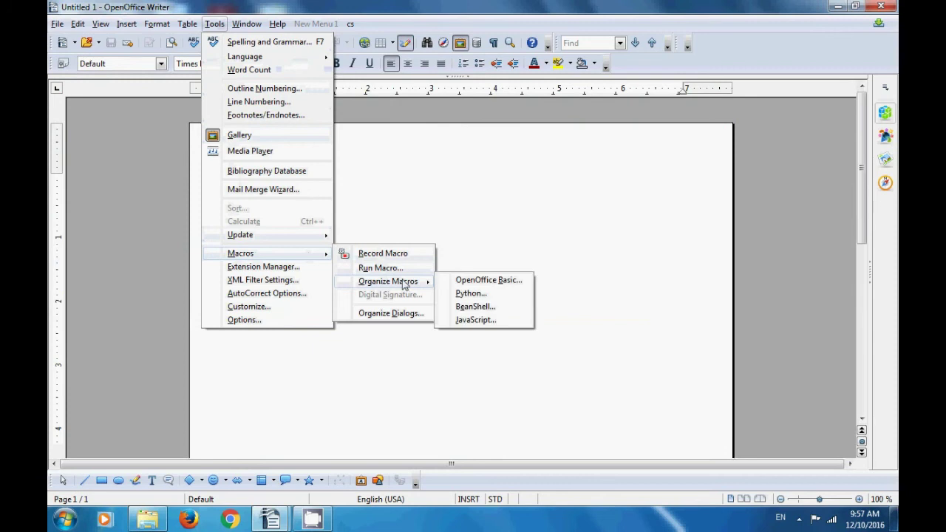
click(489, 280)
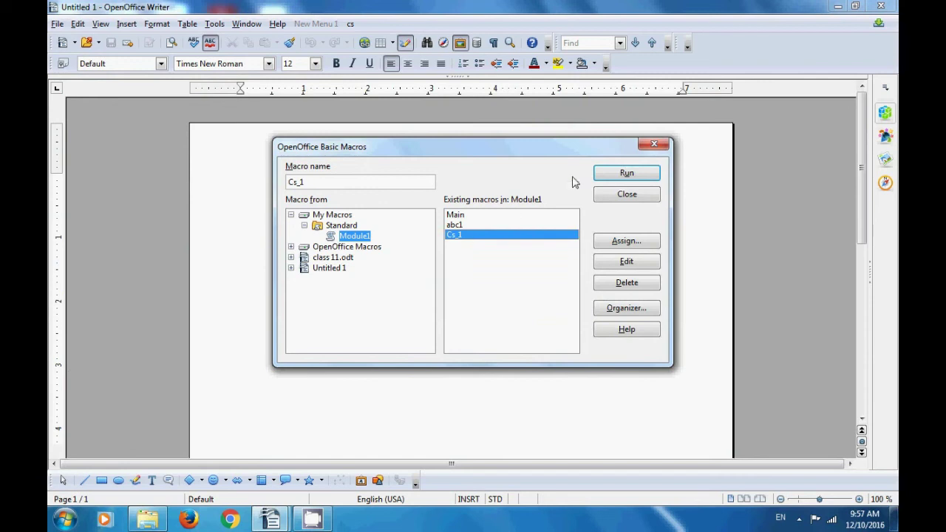
click(614, 178)
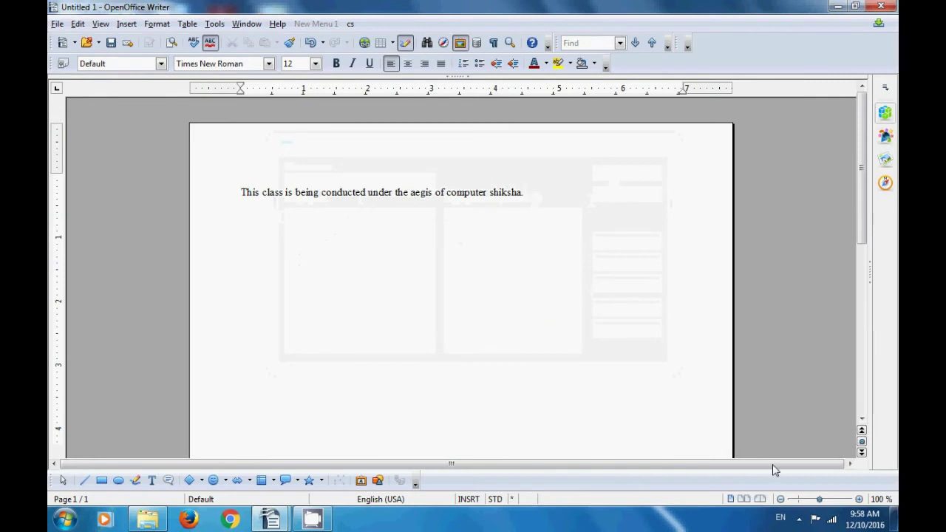
click(799, 519)
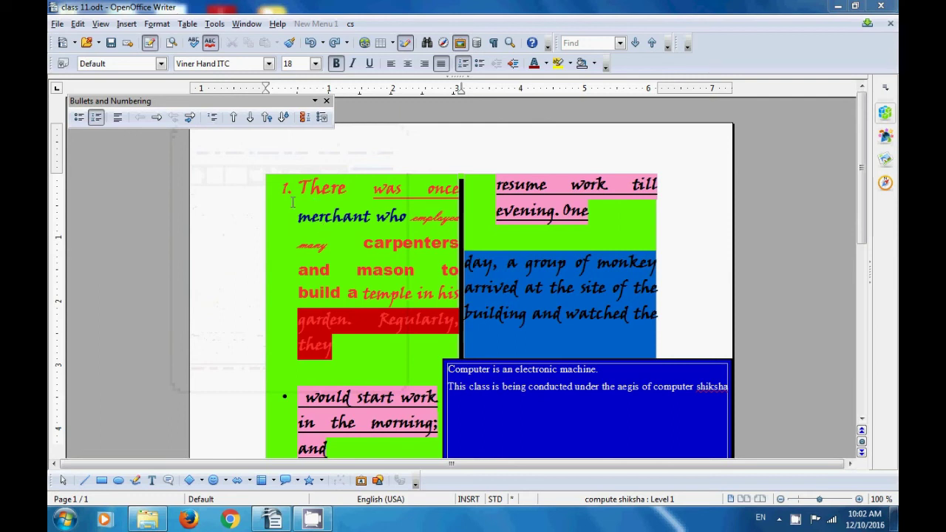
Search class 11.odt for "there" with Match case off, continuing from the beginning of the document, and close Find & Replace
click(77, 23)
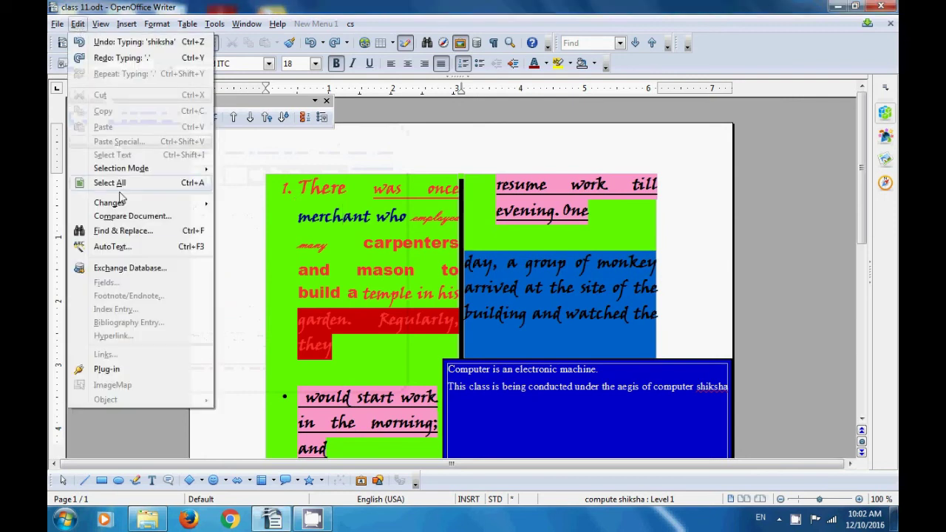
click(124, 232)
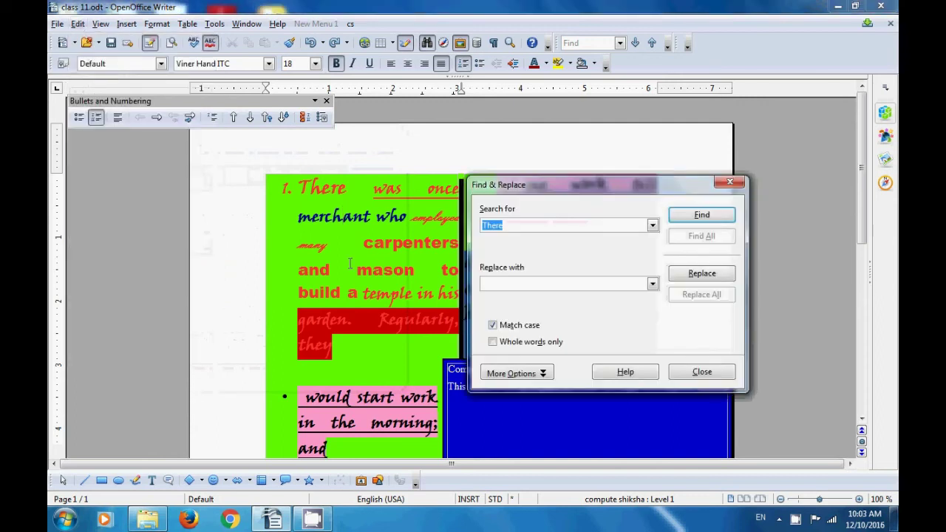
key(BackSpace)
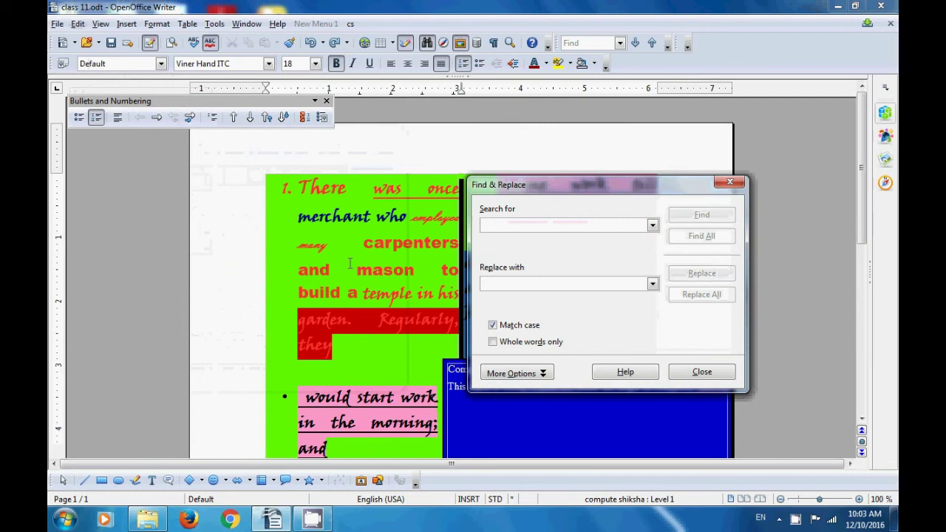
click(493, 327)
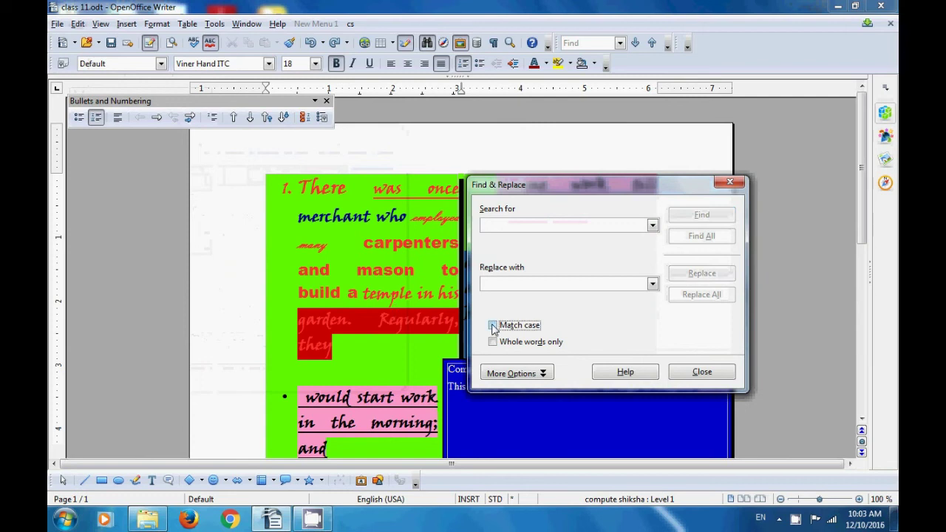
click(509, 225)
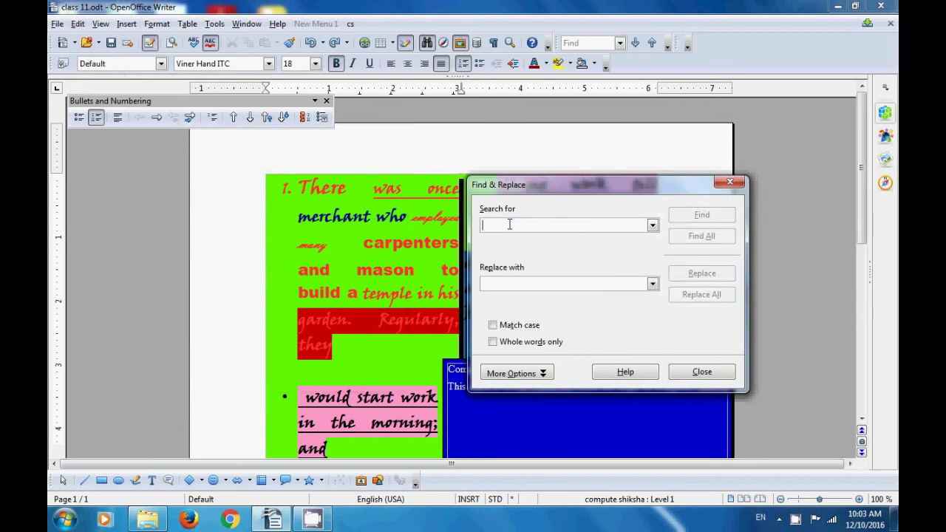
text(ther)
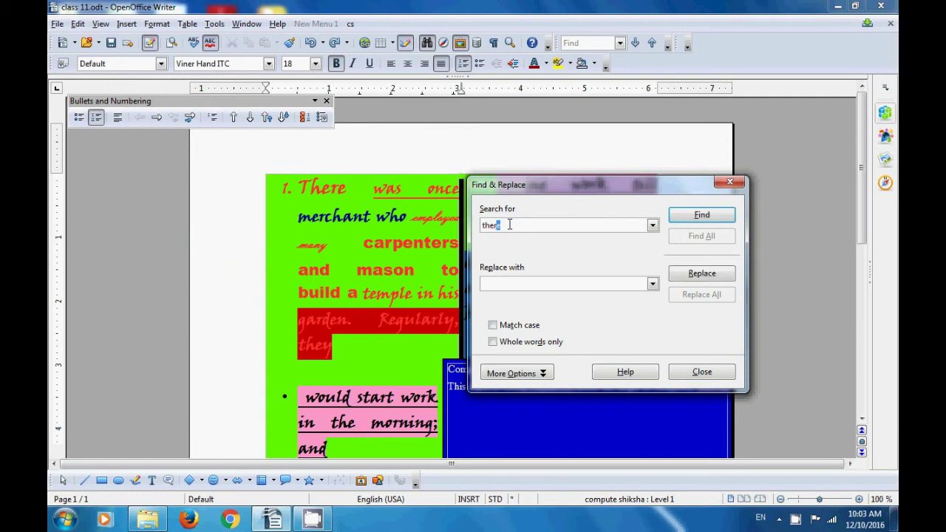
text(e)
click(695, 219)
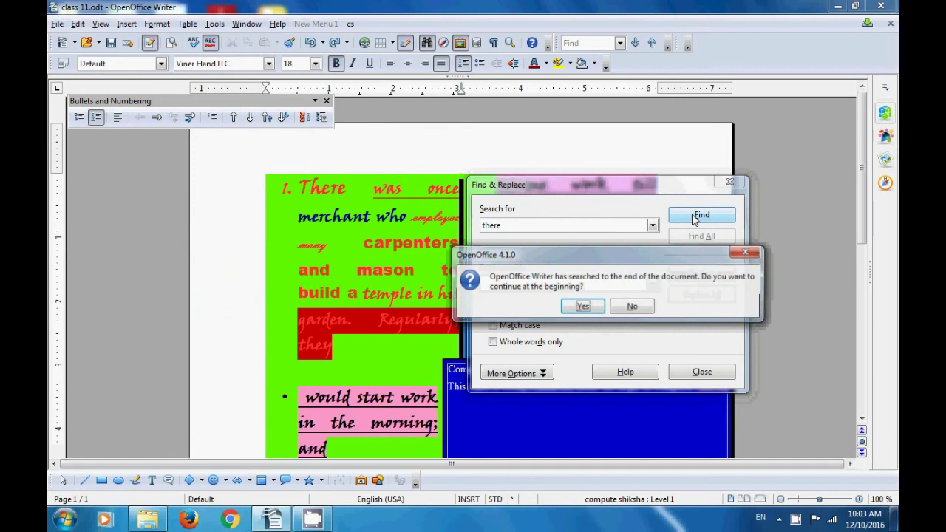
click(583, 308)
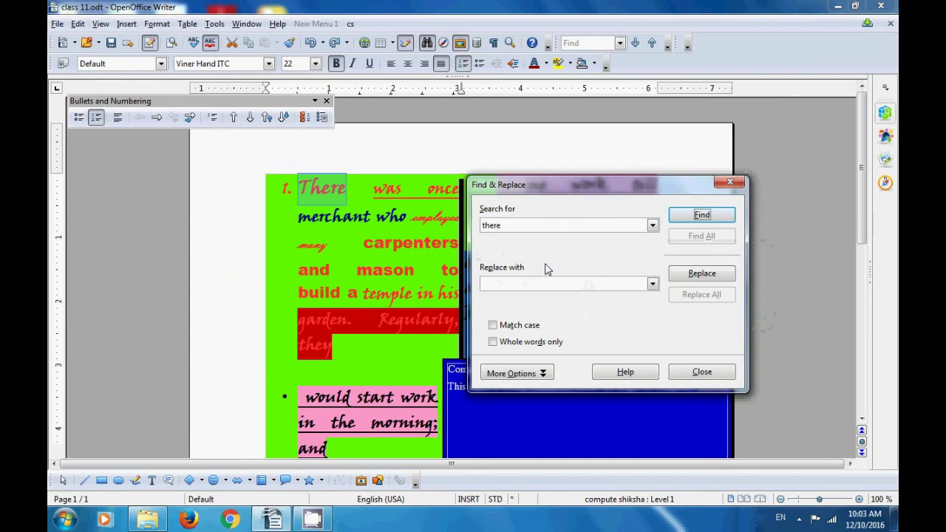
click(725, 184)
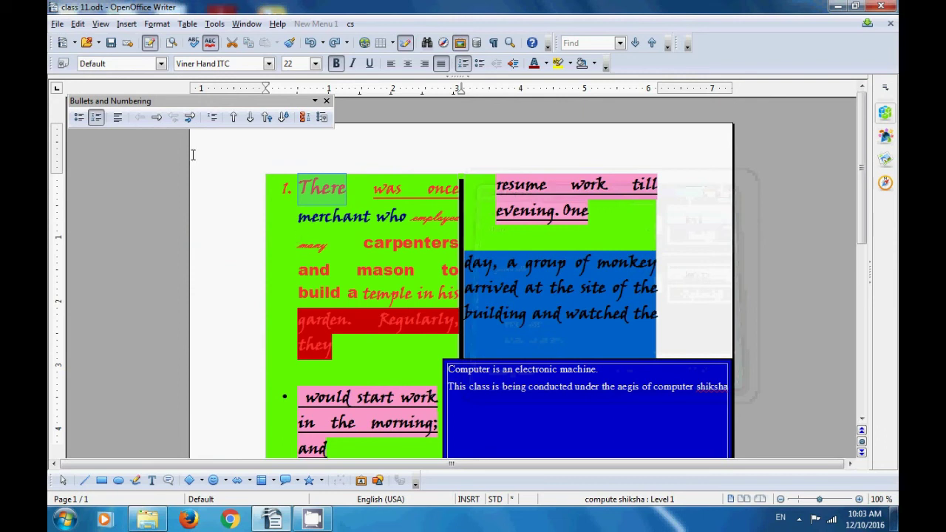
click(371, 220)
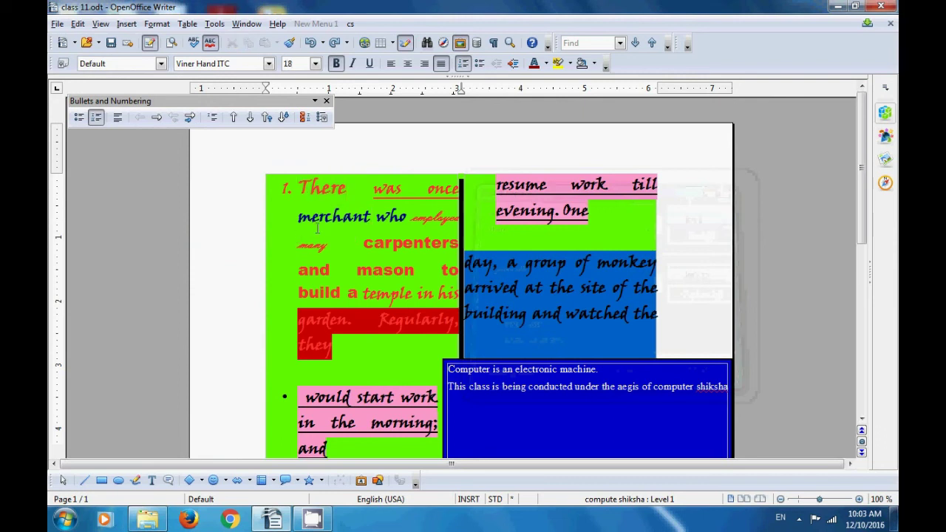
Search the document again for "there" with Match case on, continuing from the beginning
click(78, 24)
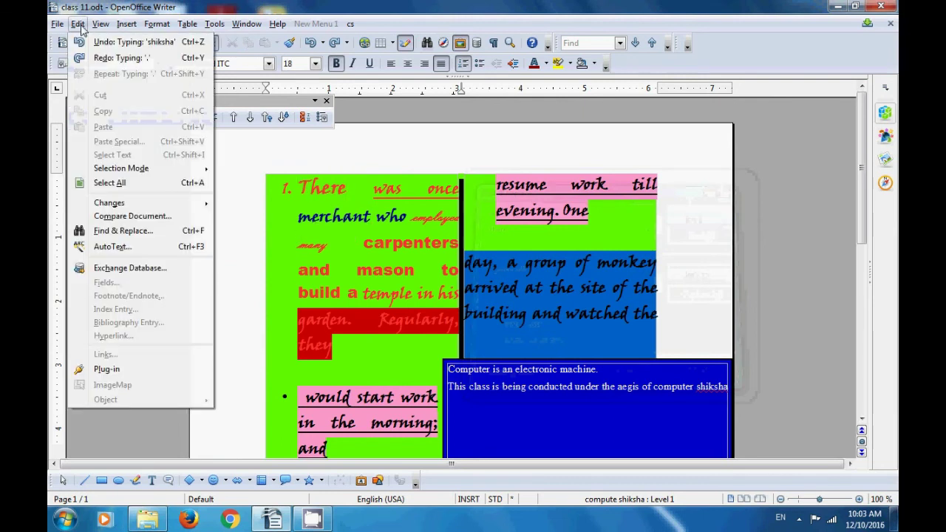
click(121, 232)
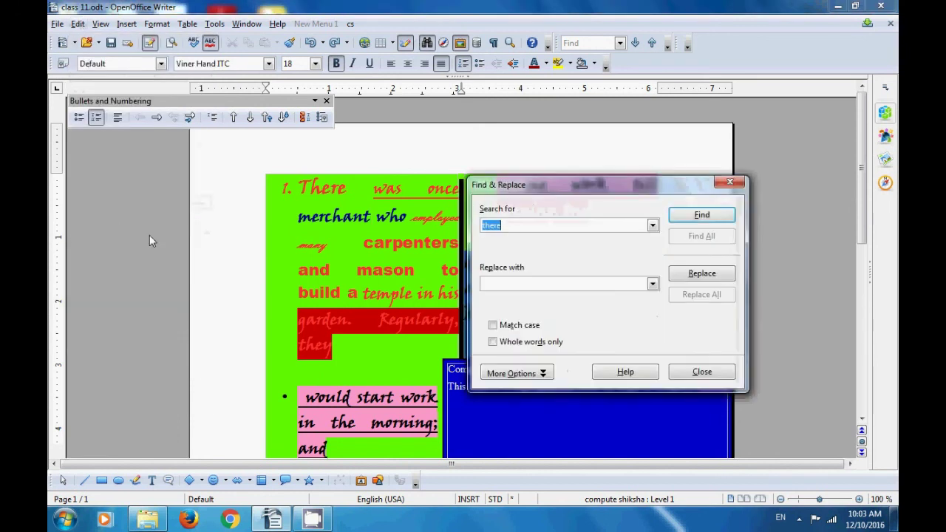
click(493, 326)
double_click(514, 226)
click(514, 225)
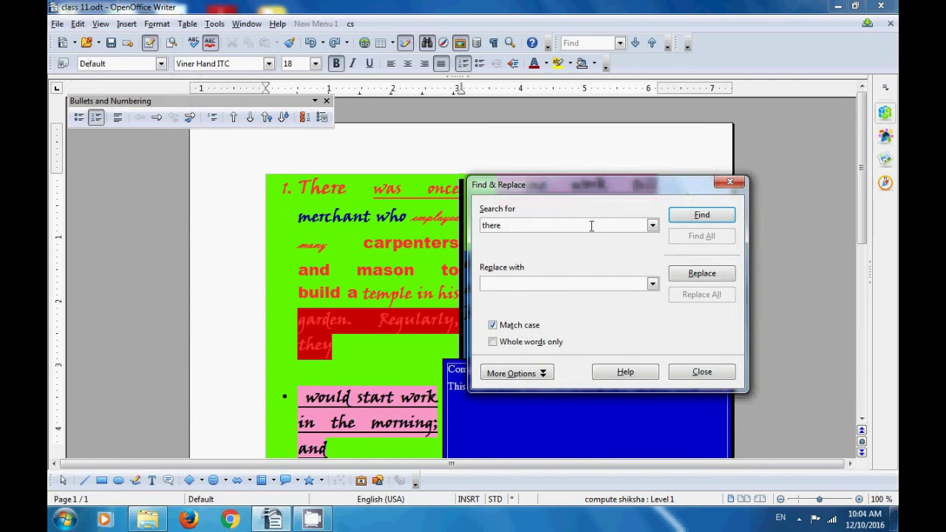
click(698, 215)
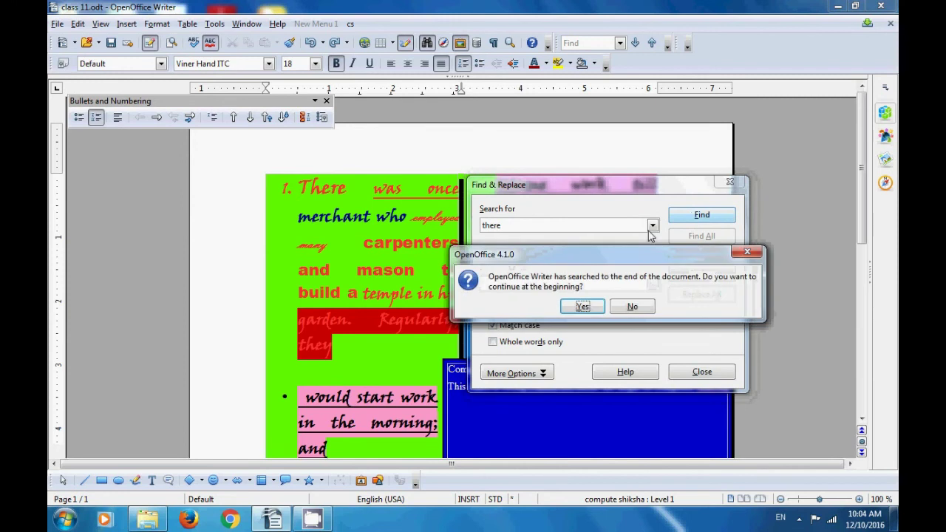
click(587, 307)
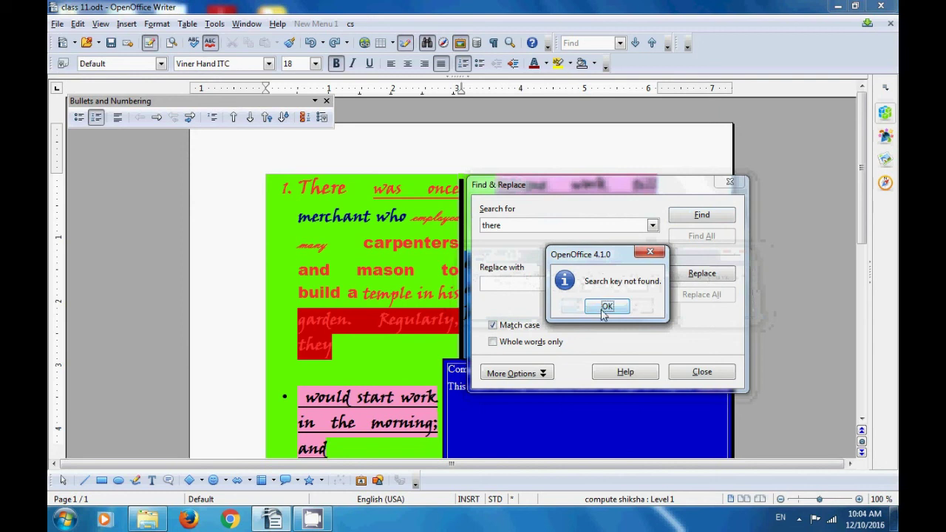
click(605, 310)
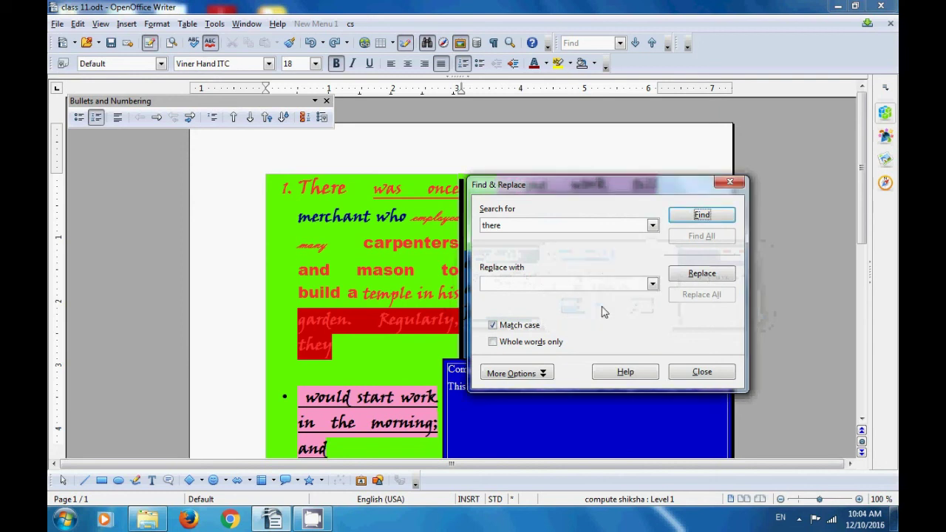
Change the search term to "There" and find it with Match case on, continuing from the beginning
double_click(542, 225)
key(BackSpace)
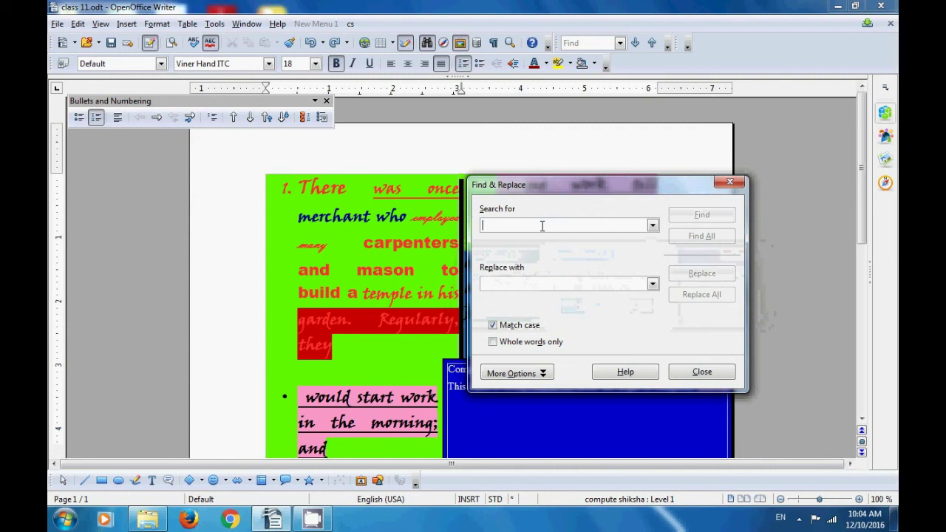
text(T)
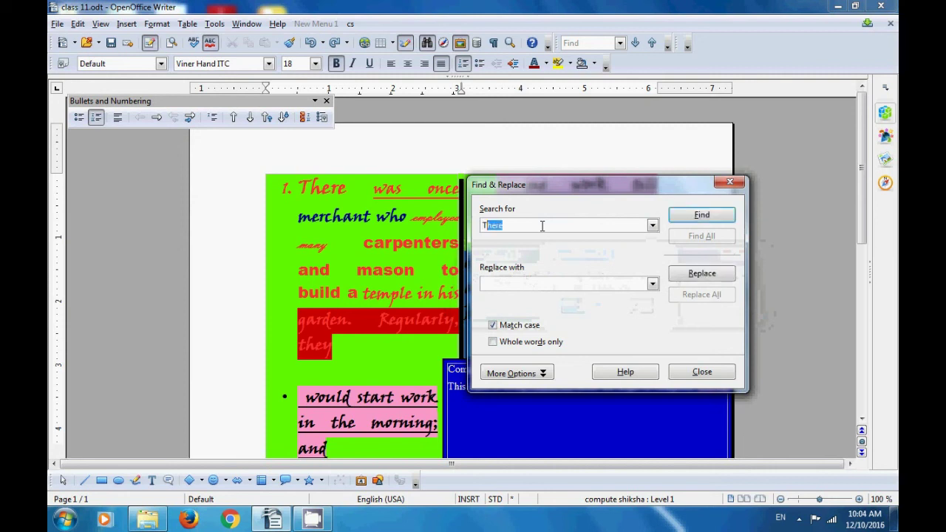
text(here)
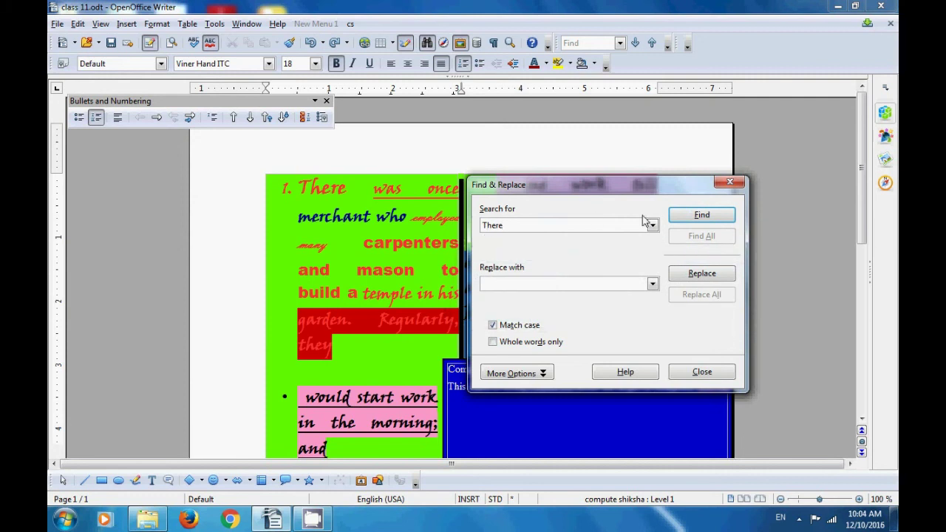
click(687, 218)
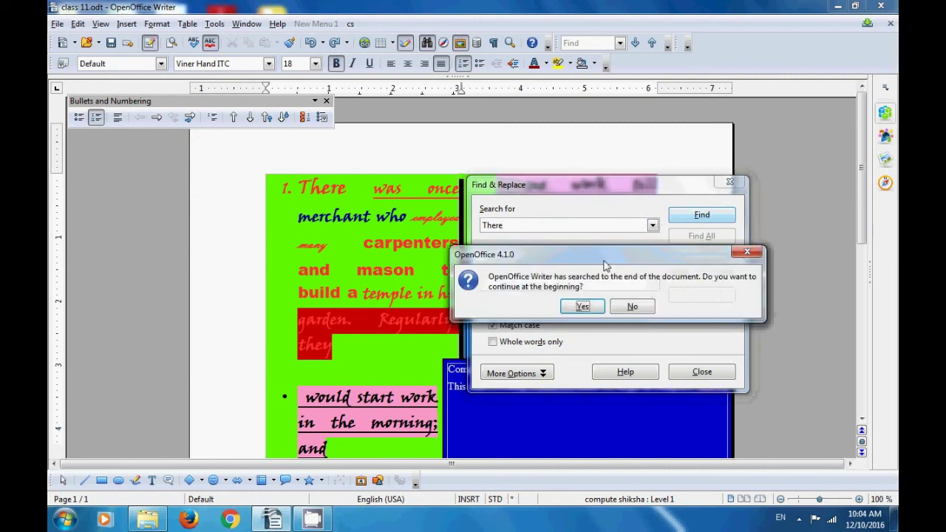
click(583, 308)
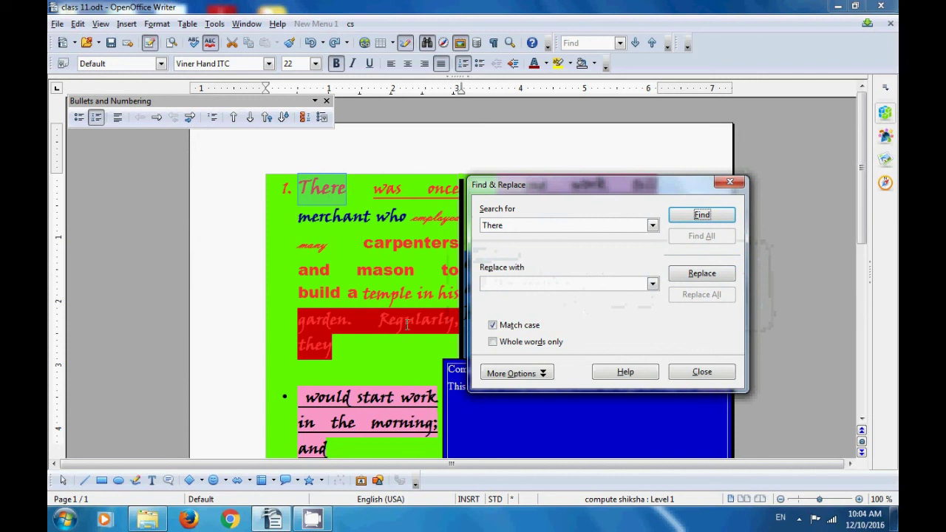
Replace the found "There" at the start of the numbered paragraph with "Here" and close Find & Replace
click(486, 284)
text(Here)
click(698, 277)
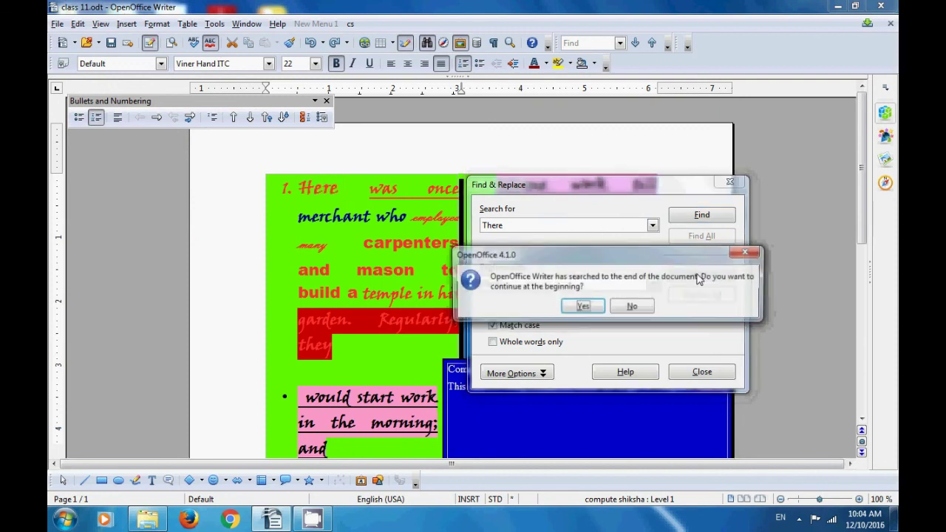
click(599, 302)
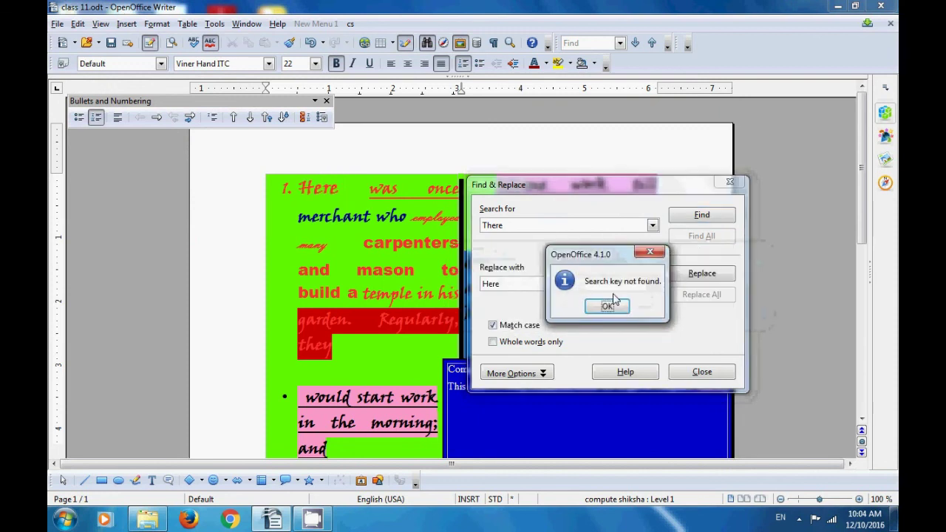
click(608, 305)
click(730, 181)
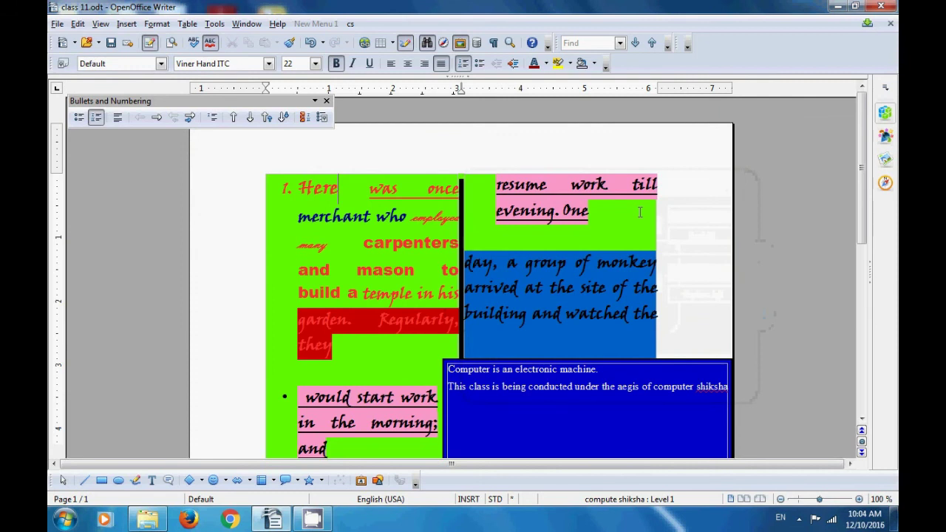
click(384, 242)
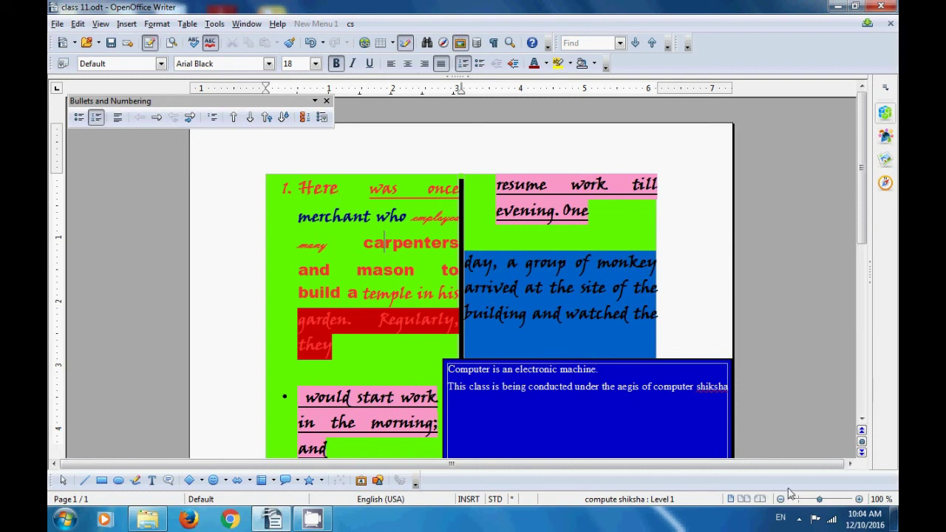
click(803, 521)
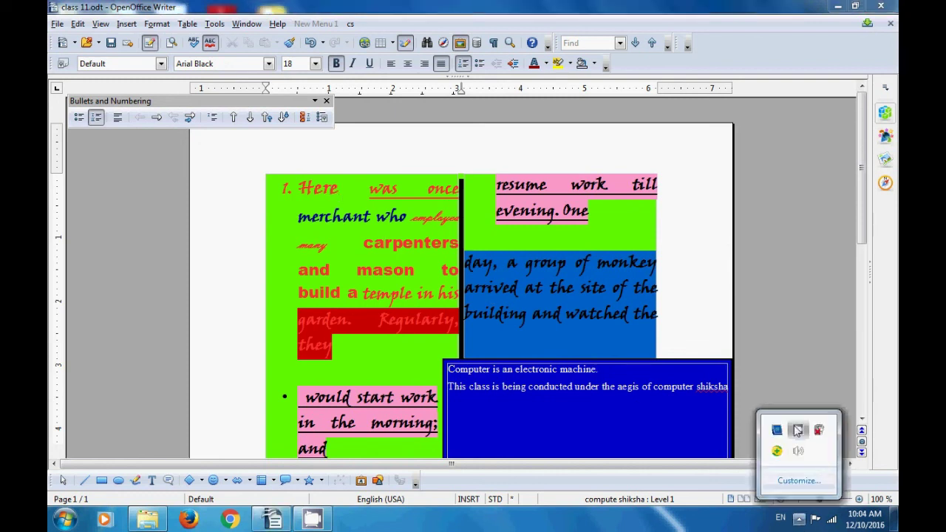